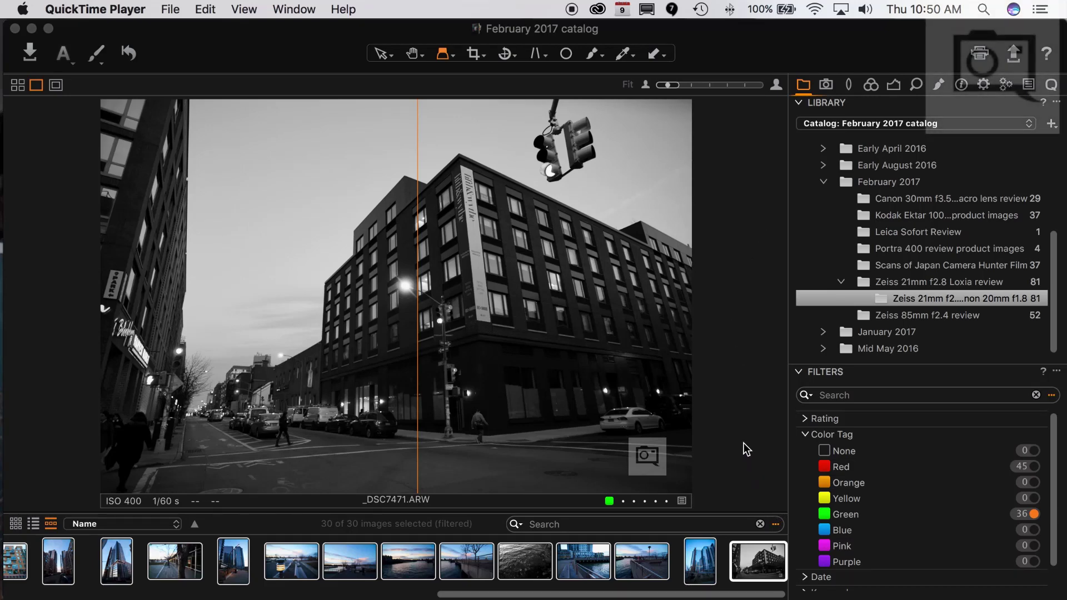
- Open the sub-folder inside Zeiss 21mm f2.8 Loxia review and show the _DSC7461 waterfront photo
{"action": "left_click", "coordinate": [901, 283]}
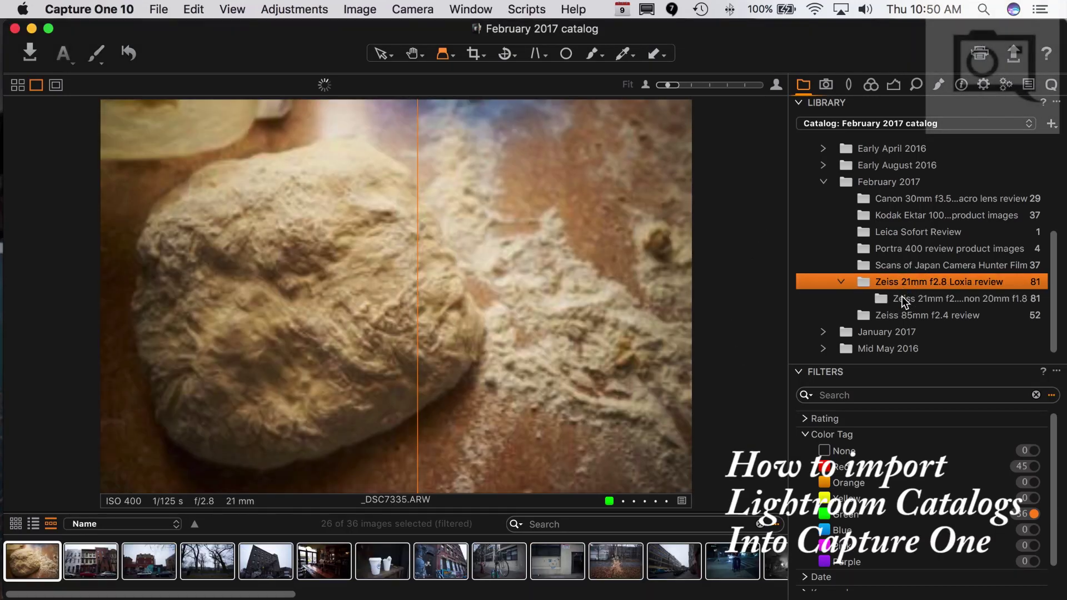
{"action": "left_click", "coordinate": [903, 299]}
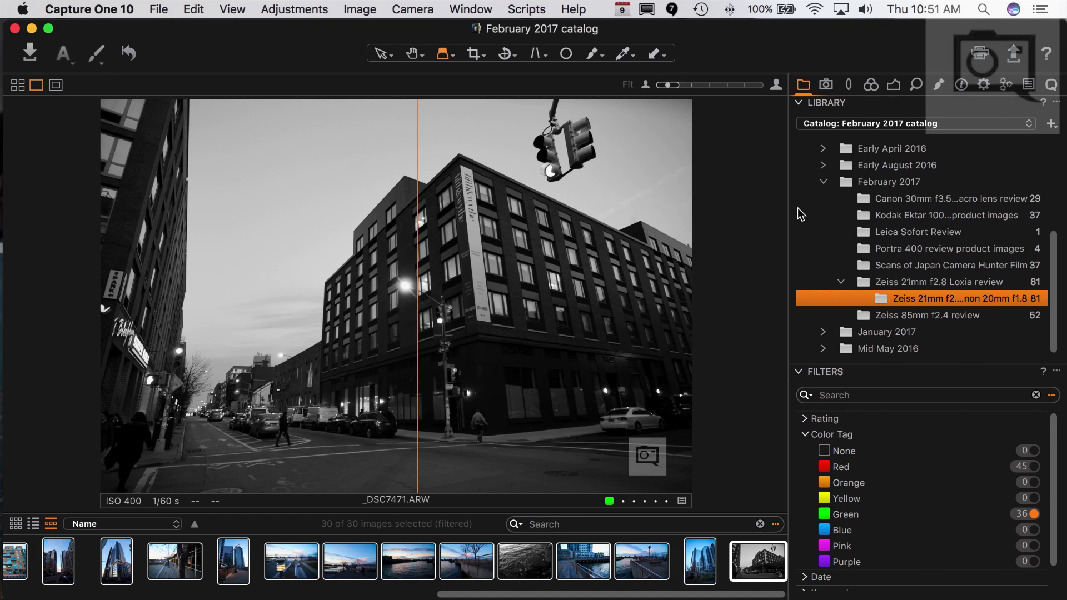
{"action": "left_click", "coordinate": [647, 563]}
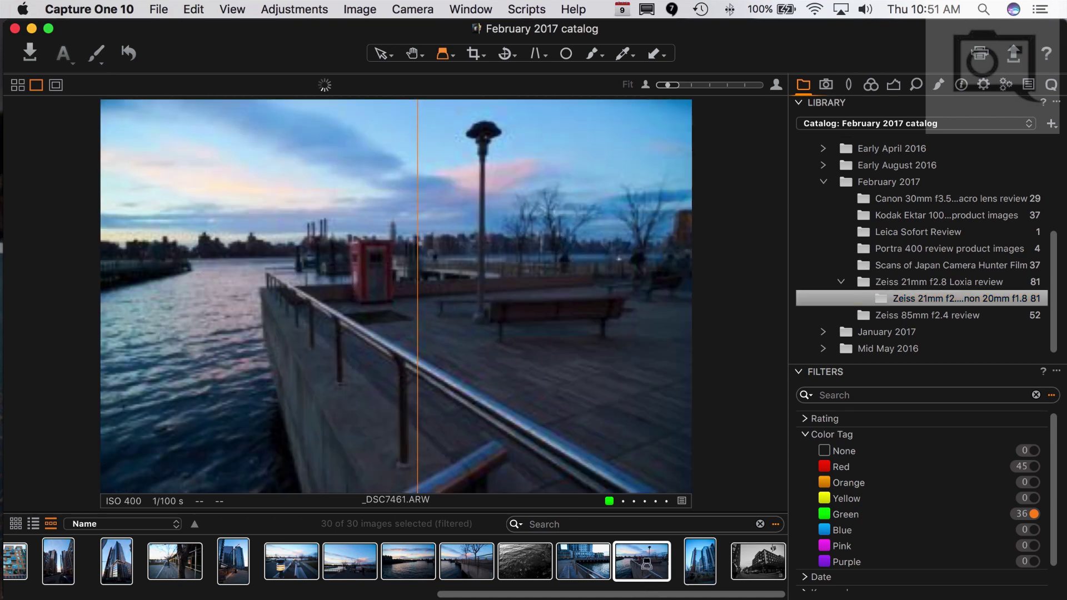
- Step back five photos through the filmstrip to the pier-with-trees shot
{"action": "key", "text": "Left"}
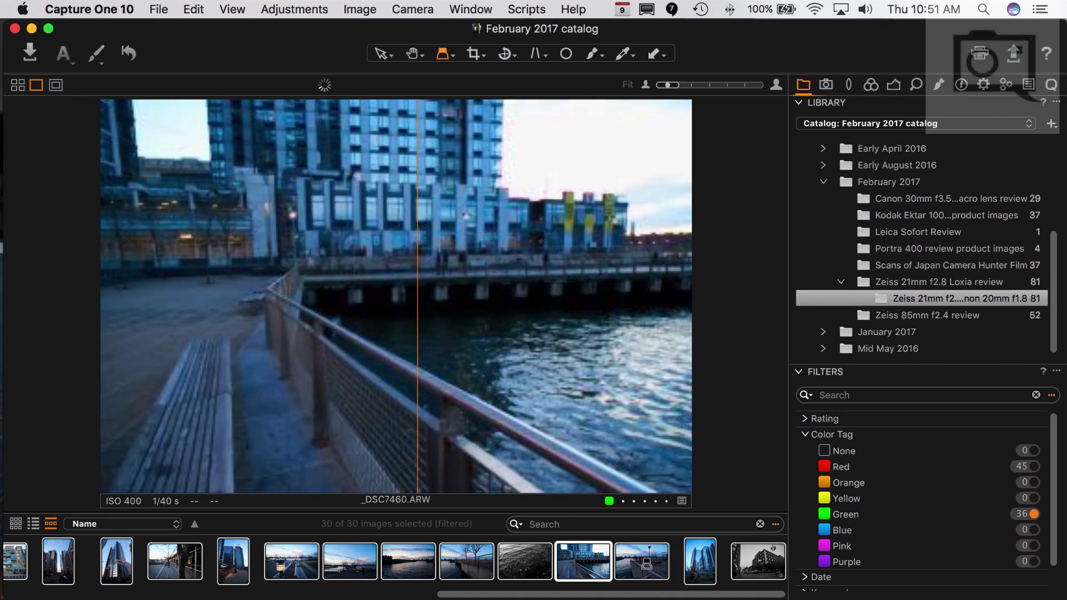
{"action": "key", "text": "Left"}
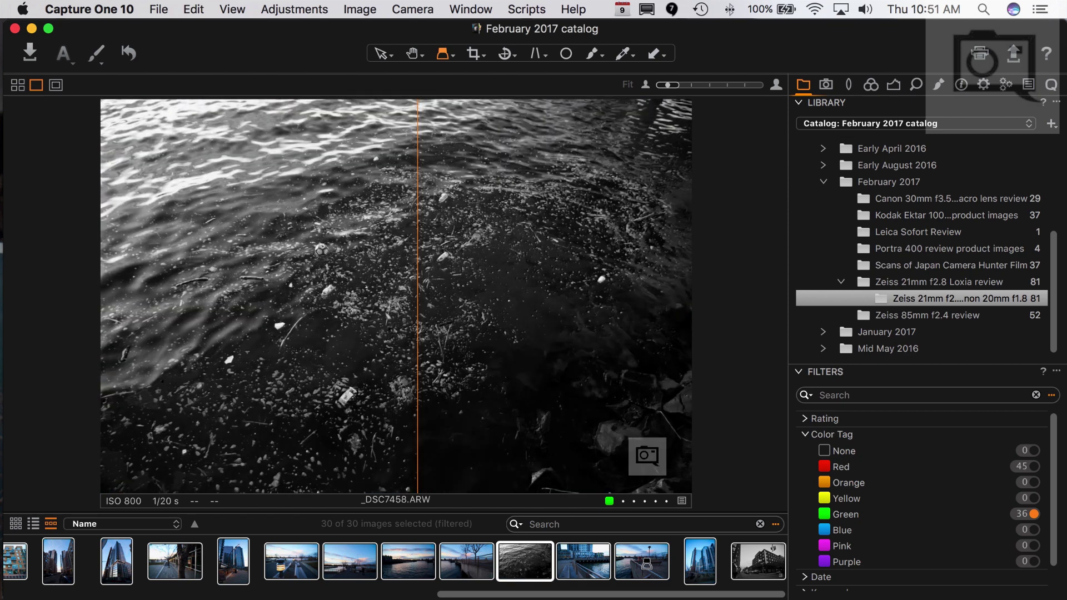
{"action": "key", "text": "Left"}
{"action": "key", "text": "Left"}
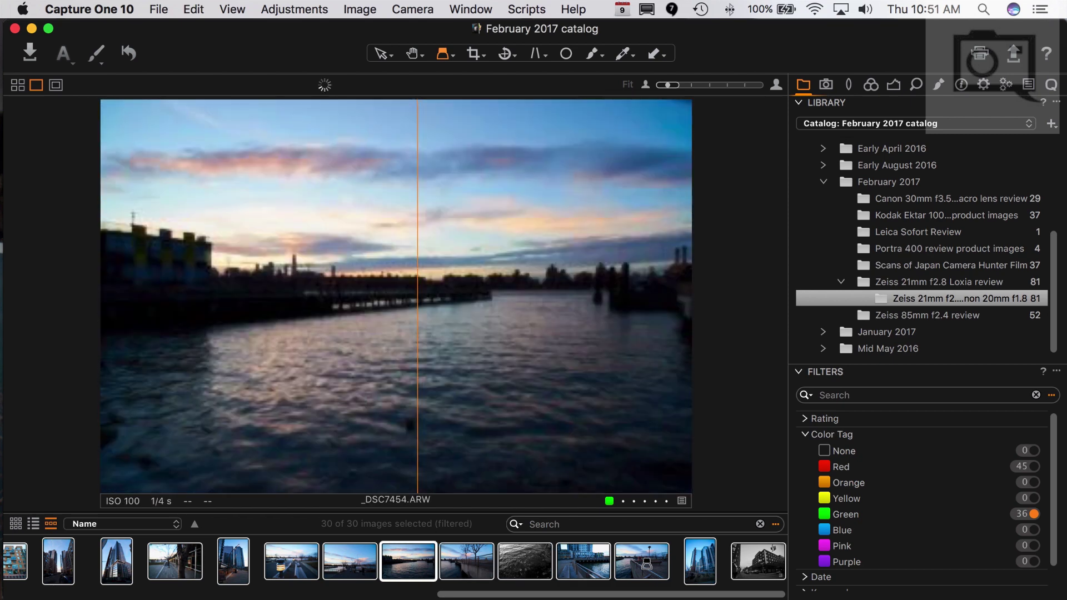
{"action": "key", "text": "Left"}
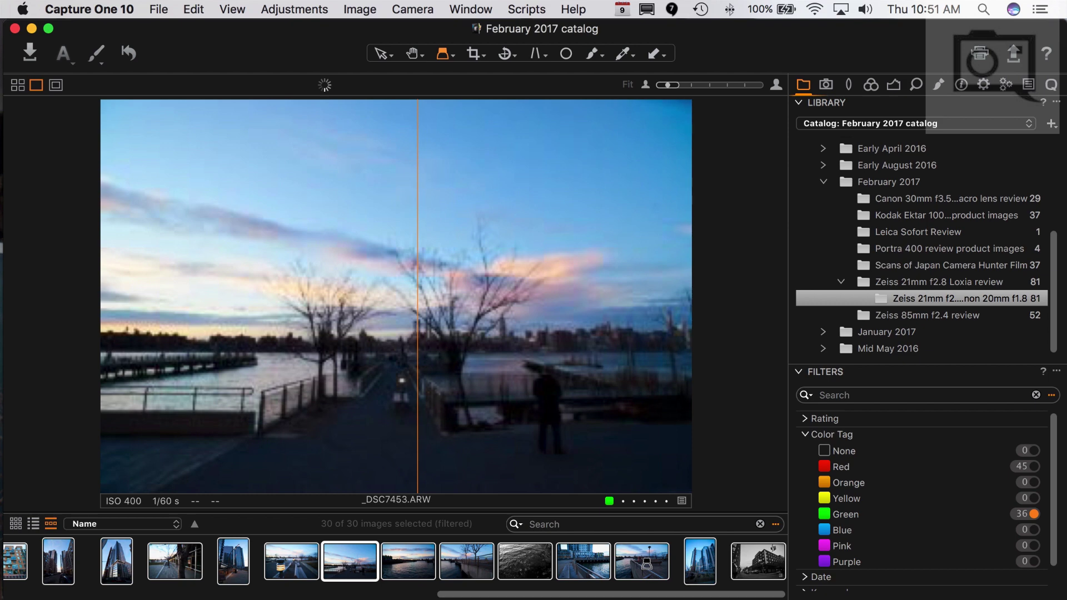
{"action": "key", "text": "Left"}
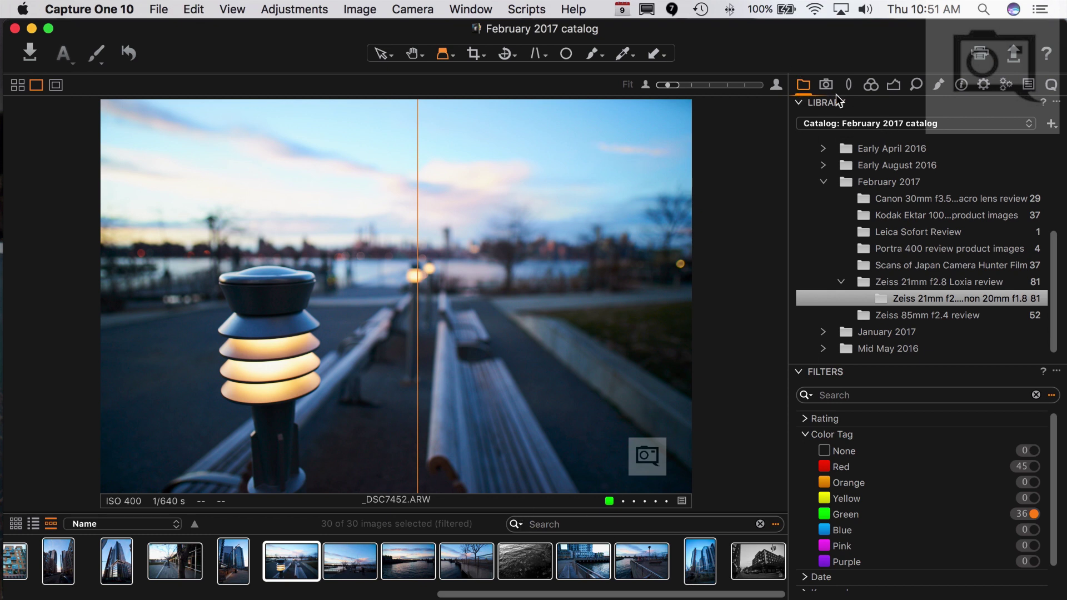
- Pick 'Catalog: Capture One Catalog' from the Library's recent catalogs list
{"action": "left_click", "coordinate": [889, 128]}
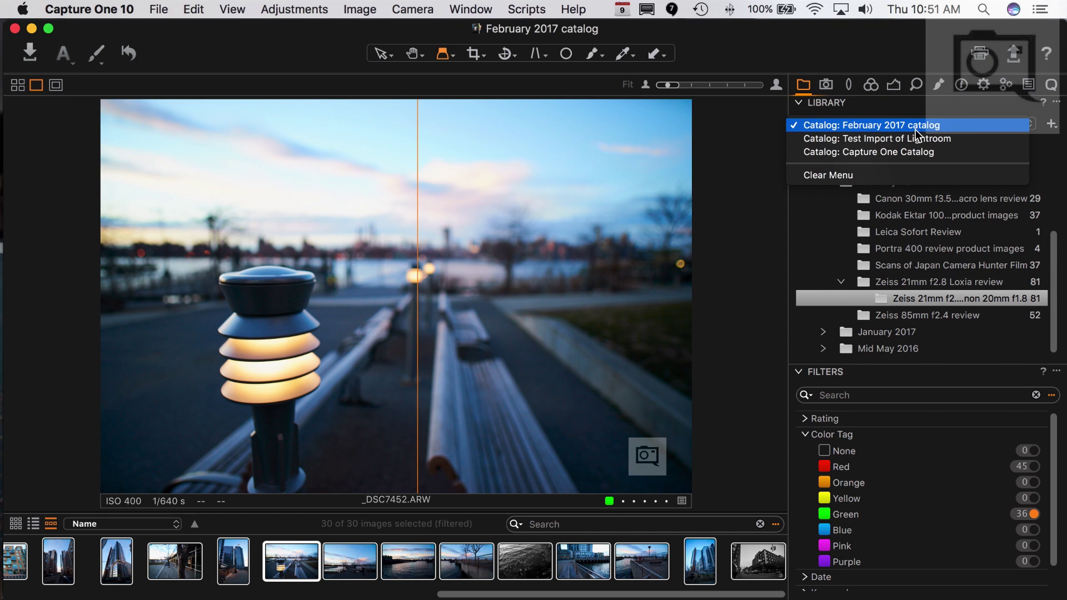
{"action": "left_click", "coordinate": [907, 157]}
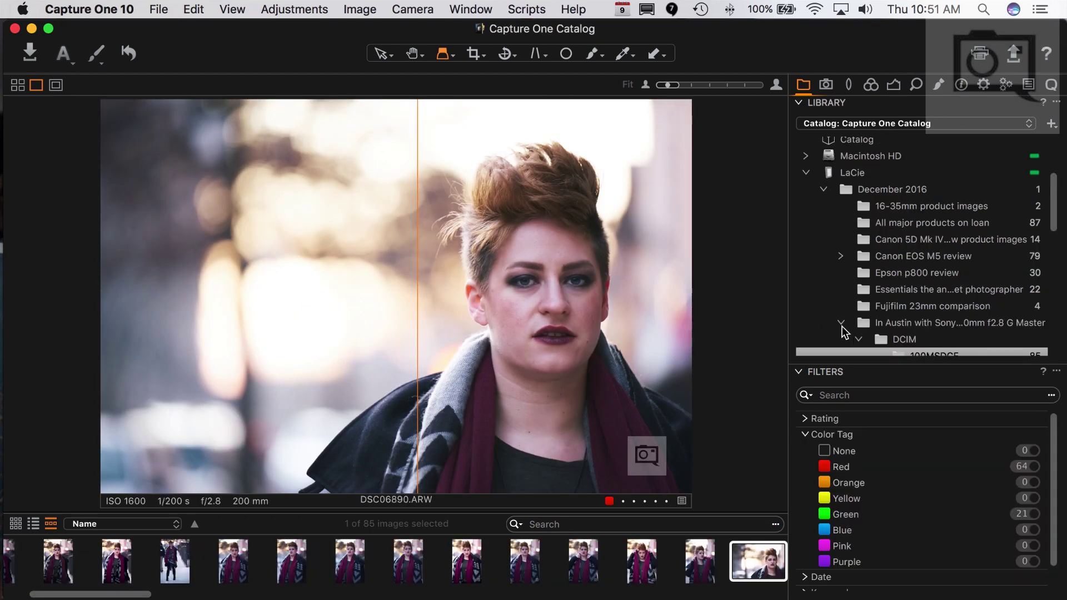
{"action": "scroll", "coordinate": [925, 325], "scroll_direction": "down", "scroll_amount": 3}
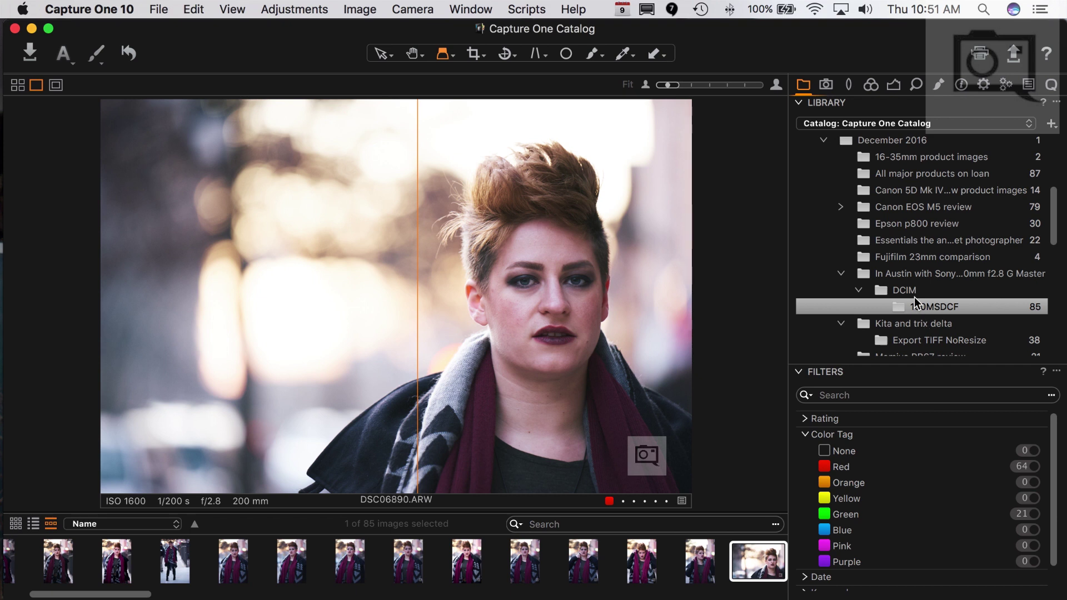
{"action": "scroll", "coordinate": [914, 303], "scroll_direction": "down", "scroll_amount": 6}
{"action": "scroll", "coordinate": [908, 289], "scroll_direction": "down", "scroll_amount": 4}
{"action": "scroll", "coordinate": [908, 287], "scroll_direction": "up", "scroll_amount": 15}
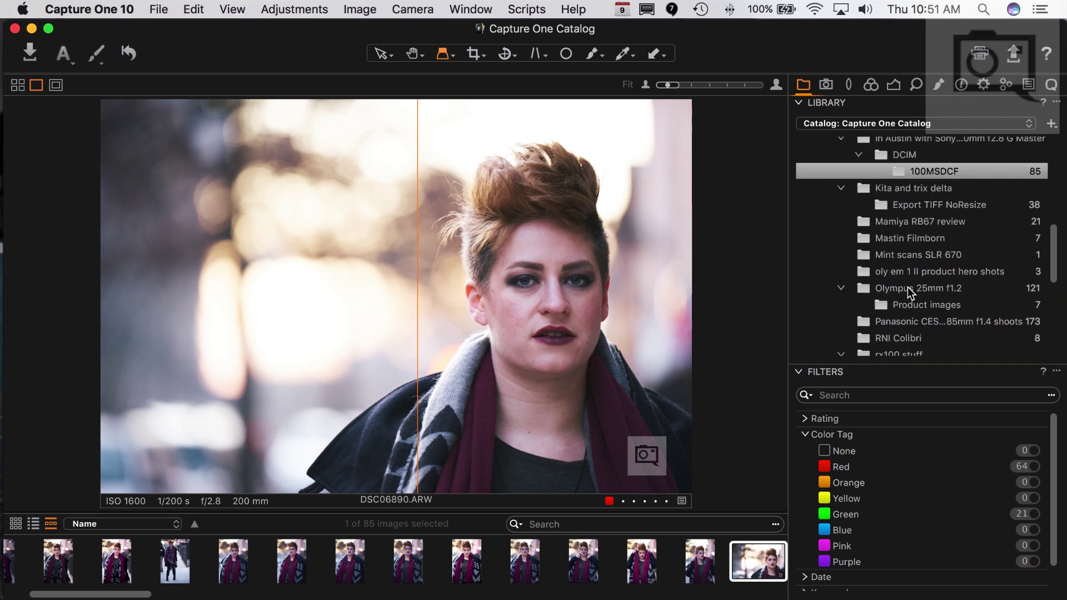
{"action": "left_click", "coordinate": [869, 123]}
{"action": "left_click", "coordinate": [865, 124]}
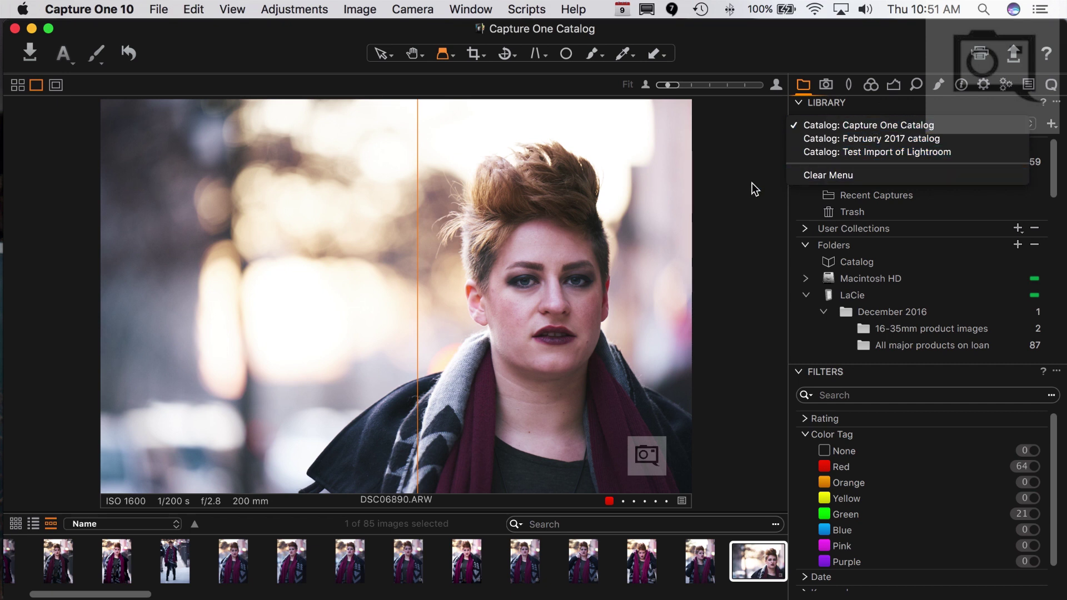
{"action": "left_click", "coordinate": [888, 125]}
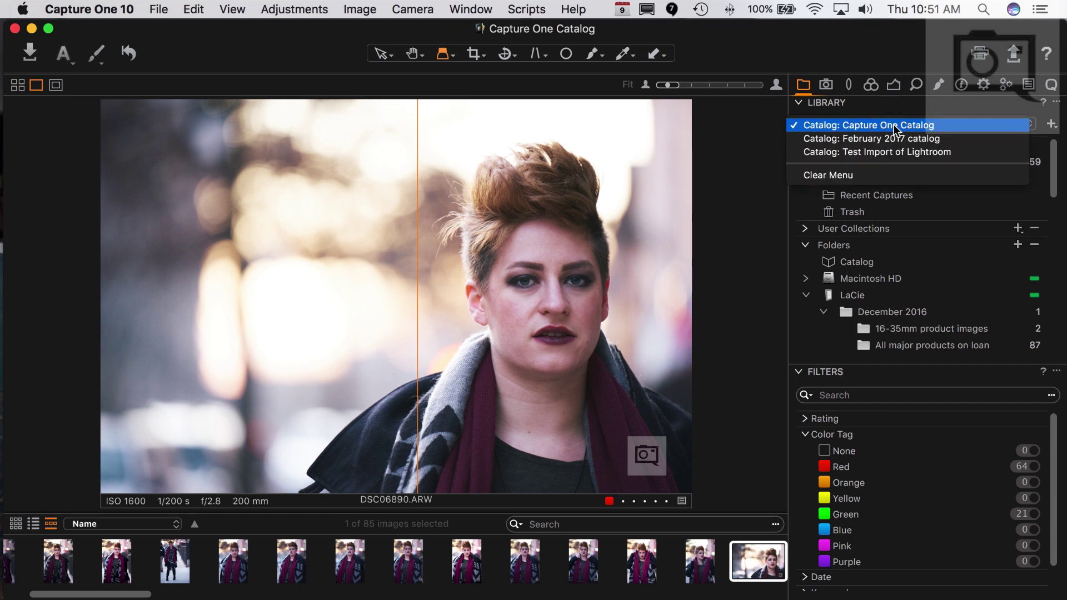
{"action": "left_click", "coordinate": [771, 156]}
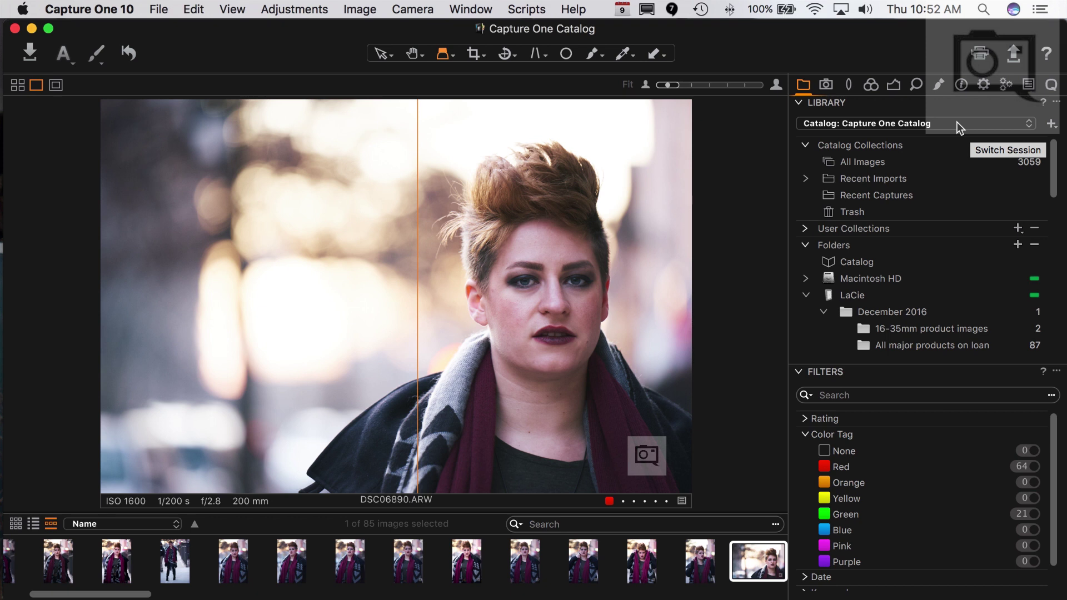
{"action": "left_click", "coordinate": [1009, 124]}
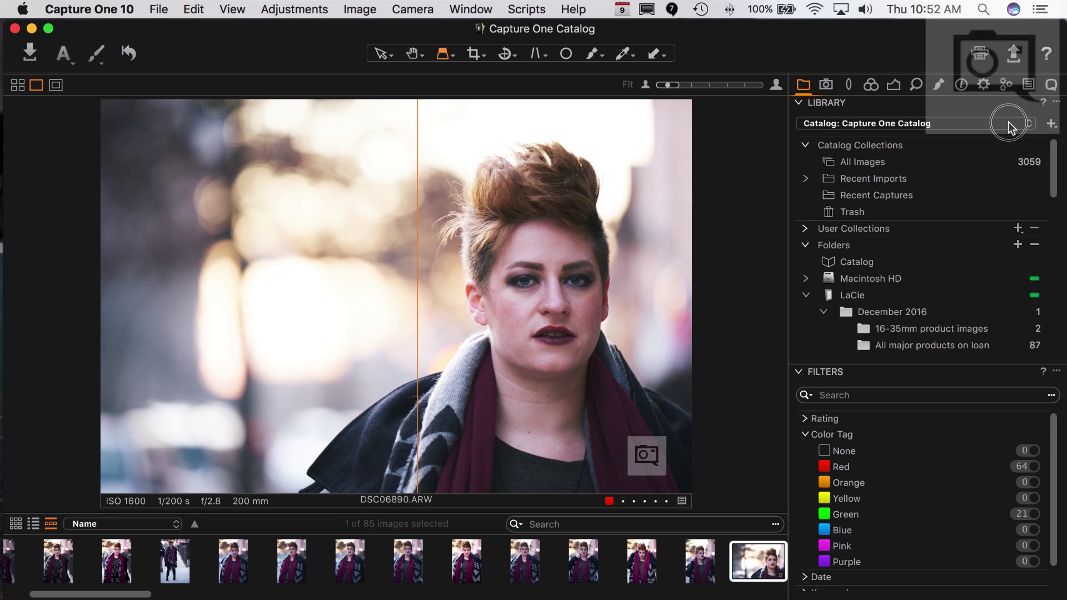
{"action": "left_click", "coordinate": [1008, 127]}
{"action": "left_click", "coordinate": [1009, 124]}
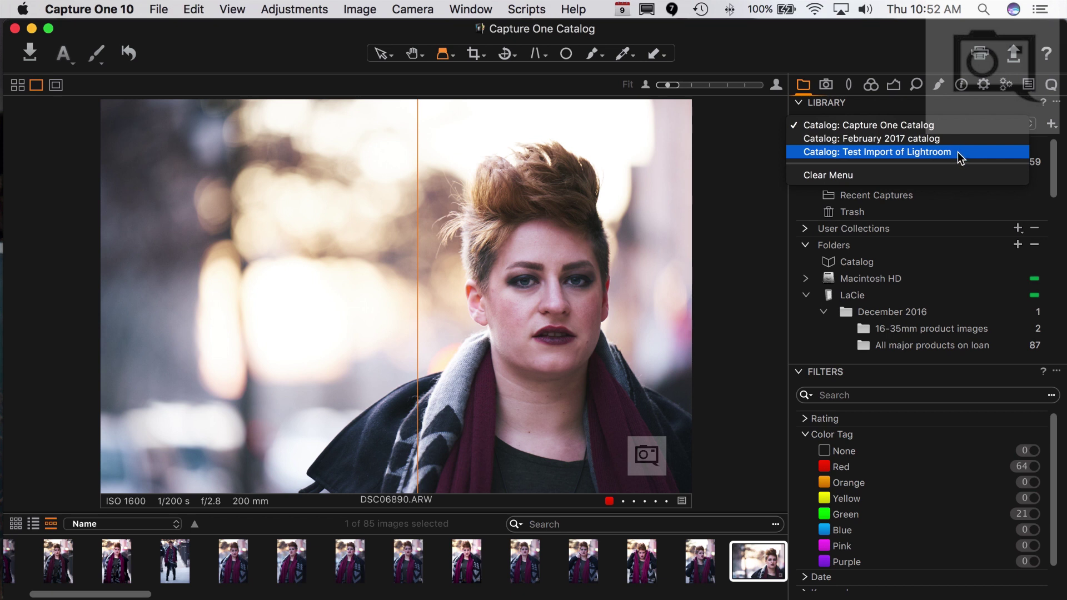
{"action": "left_click", "coordinate": [772, 171]}
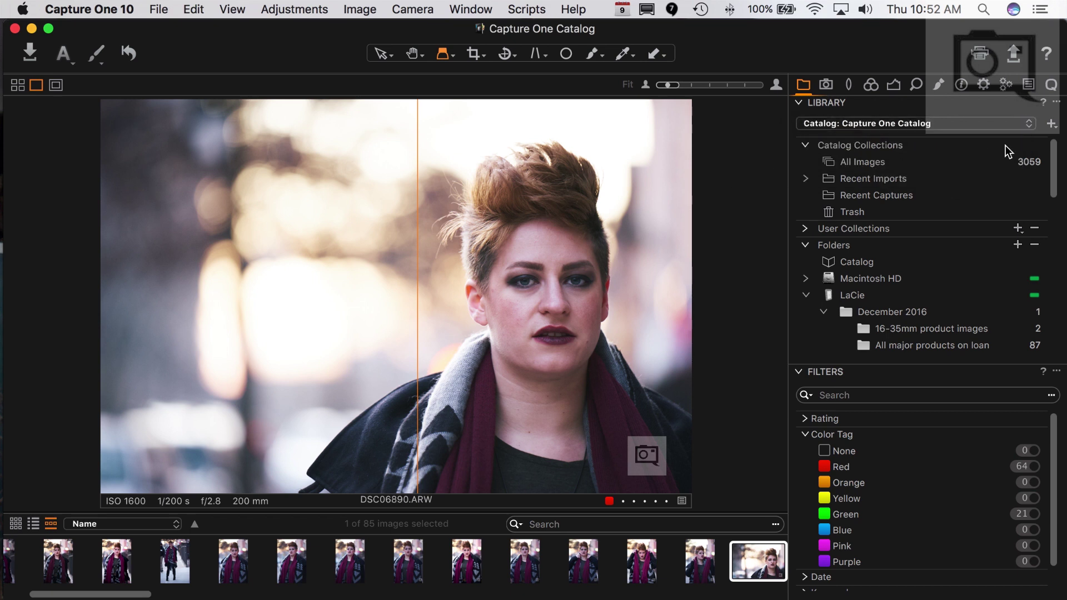
- Use the + menu's New Catalog option to create a catalog named 'test lightroom for video'
{"action": "left_click", "coordinate": [1053, 126]}
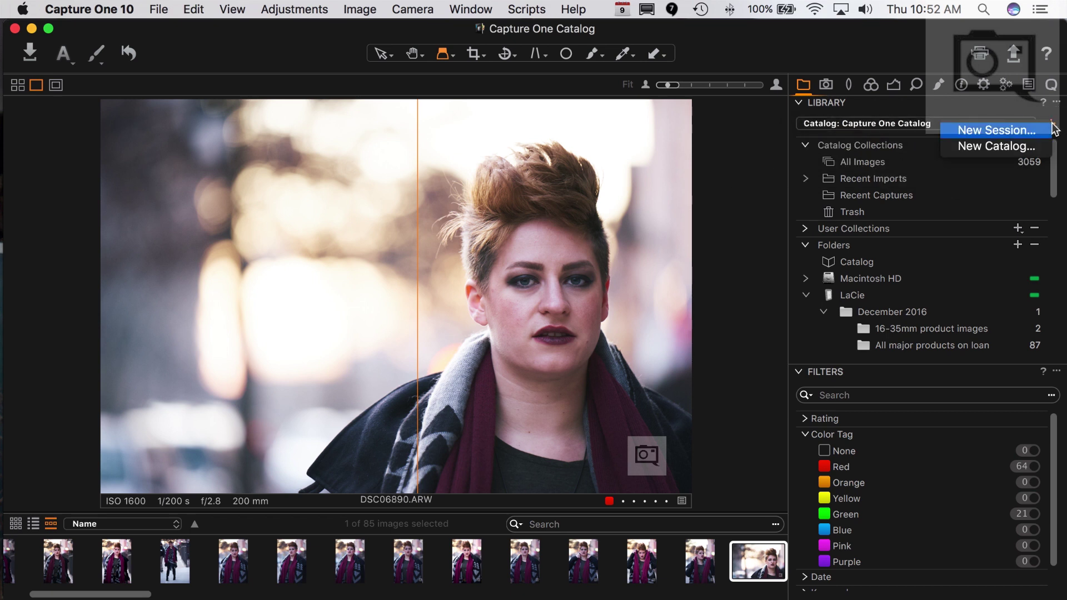
{"action": "left_click", "coordinate": [1021, 148]}
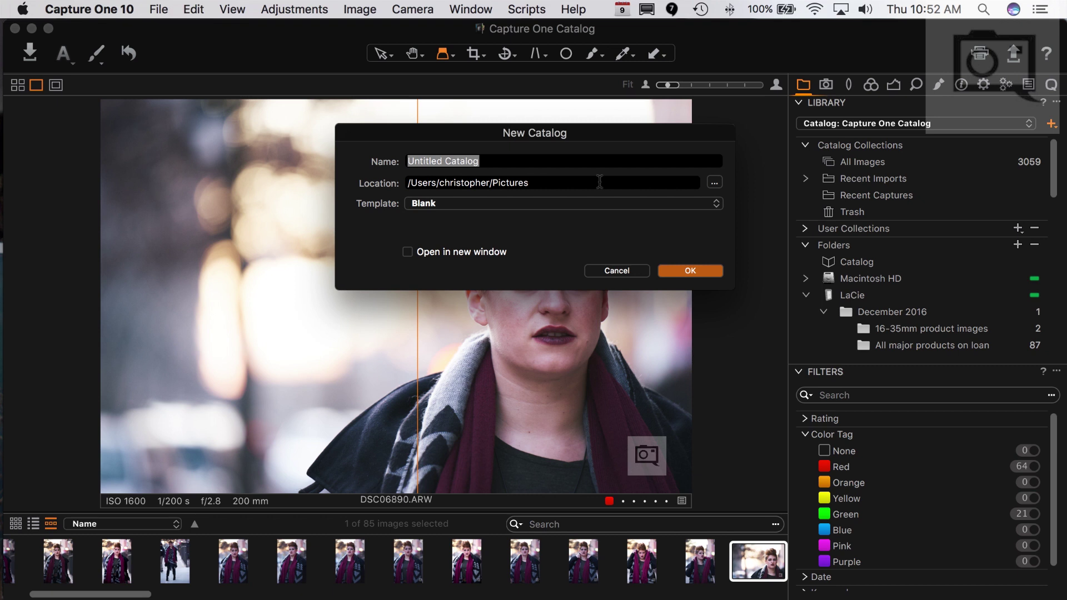
{"action": "type", "text": "tes"}
{"action": "key", "text": "BackSpace"}
{"action": "key", "text": "BackSpace"}
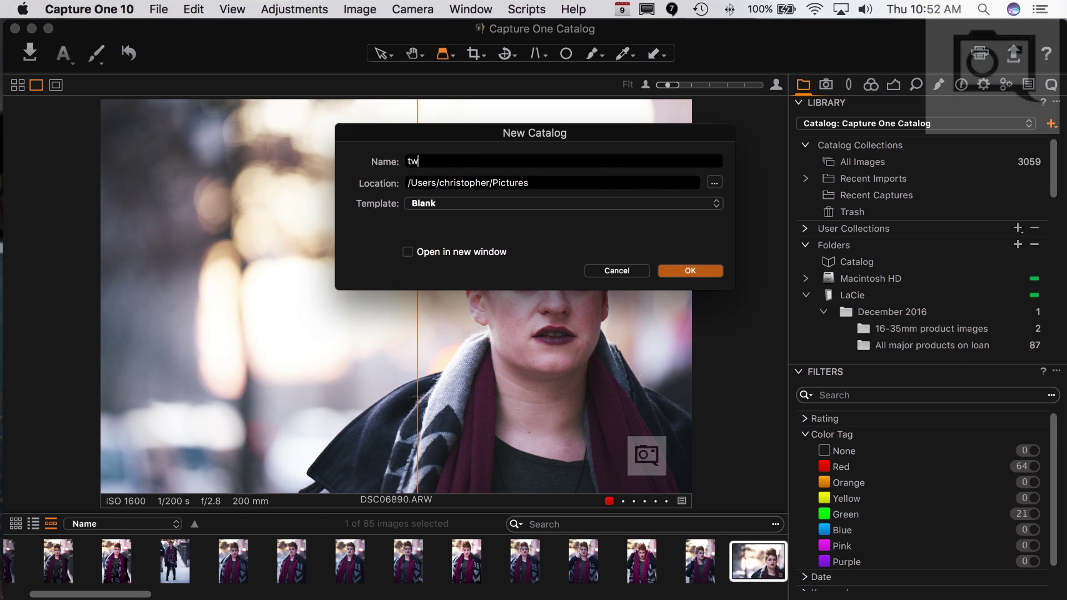
{"action": "type", "text": "est lightroom for video"}
{"action": "left_click", "coordinate": [683, 273]}
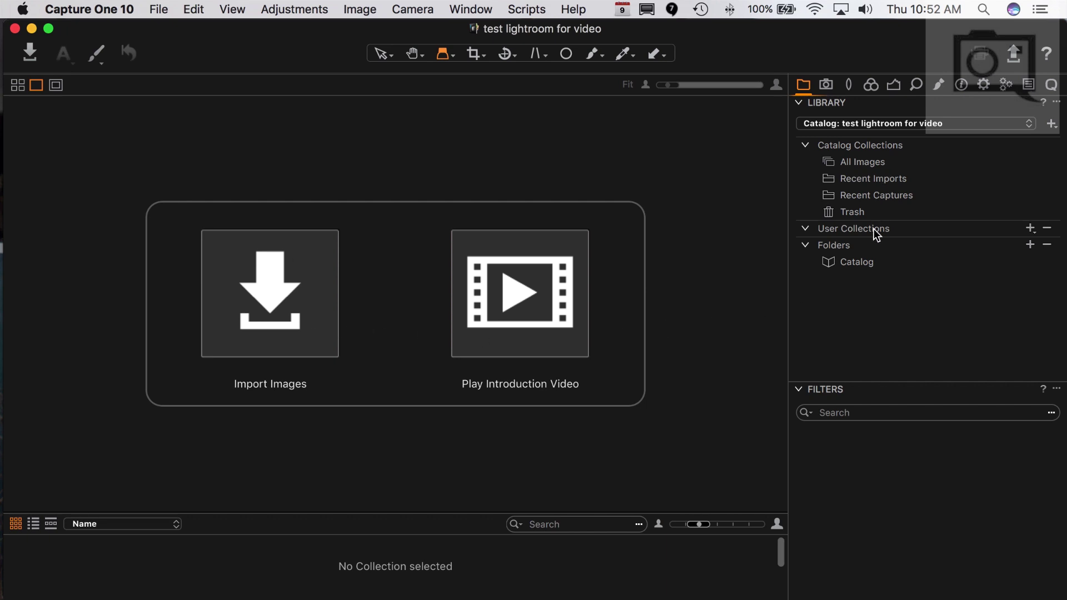
- Choose File > Import Catalog > Lightroom Catalog to bring up the Lightroom import notice
{"action": "left_click", "coordinate": [878, 123]}
{"action": "left_click", "coordinate": [879, 123]}
{"action": "left_click", "coordinate": [165, 10]}
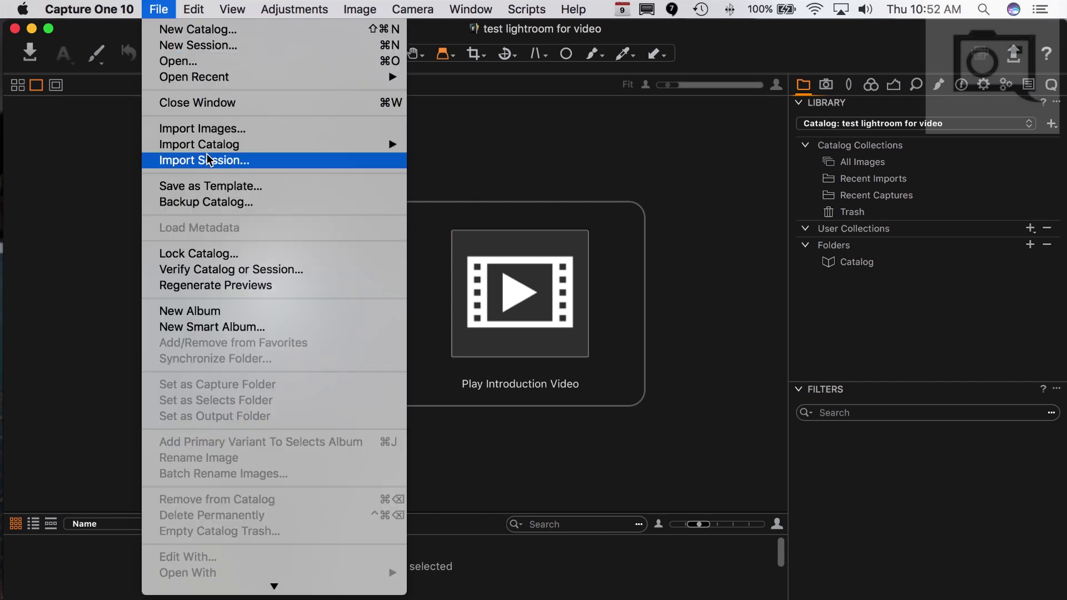
{"action": "left_click", "coordinate": [160, 10]}
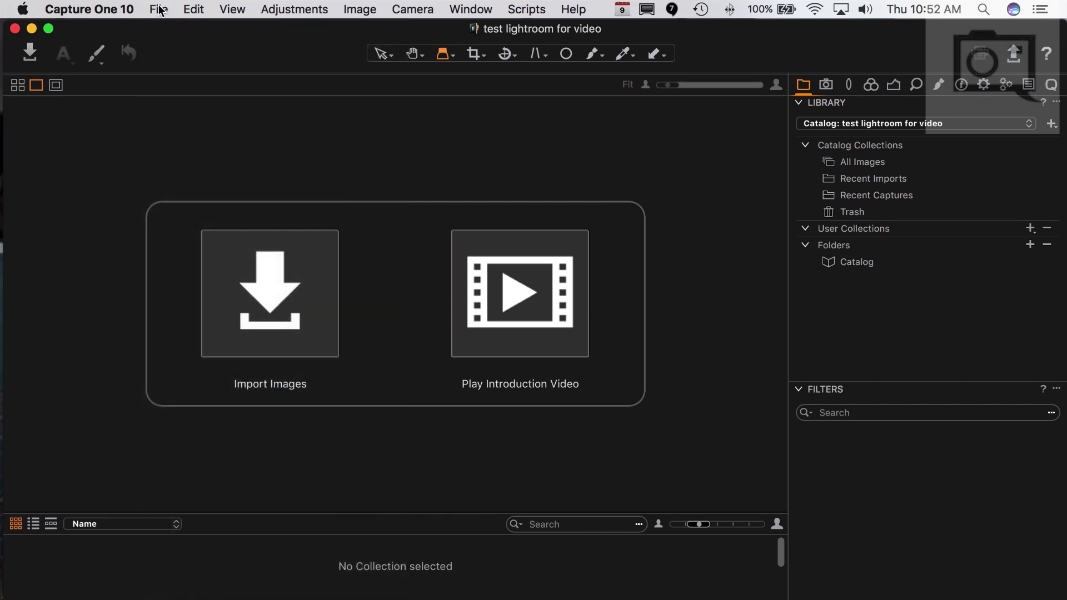
{"action": "left_click", "coordinate": [159, 10]}
{"action": "mouse_move", "coordinate": [195, 145]}
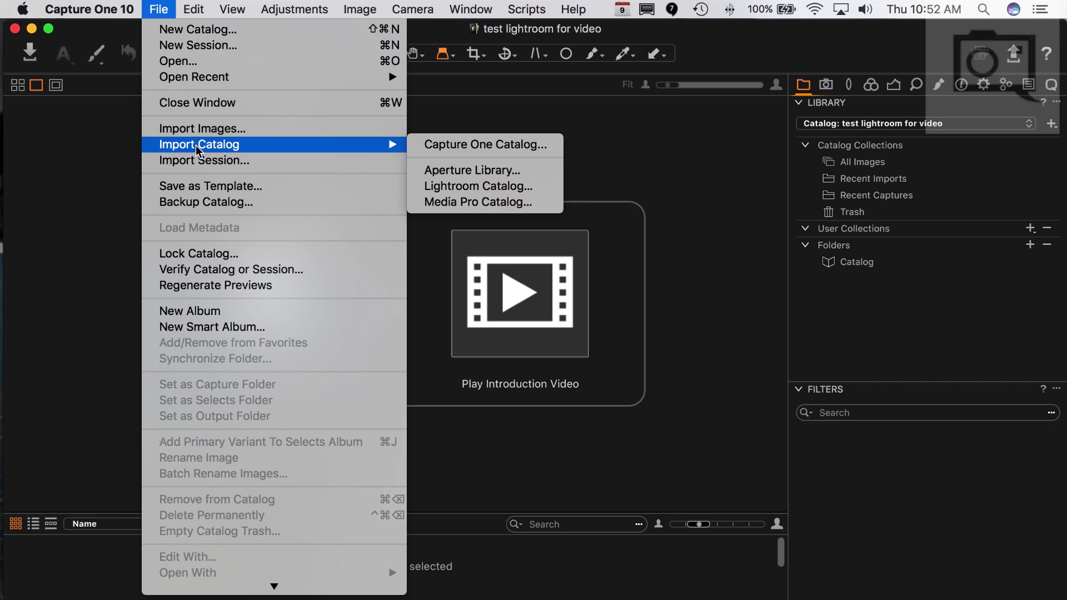
{"action": "left_click", "coordinate": [510, 188]}
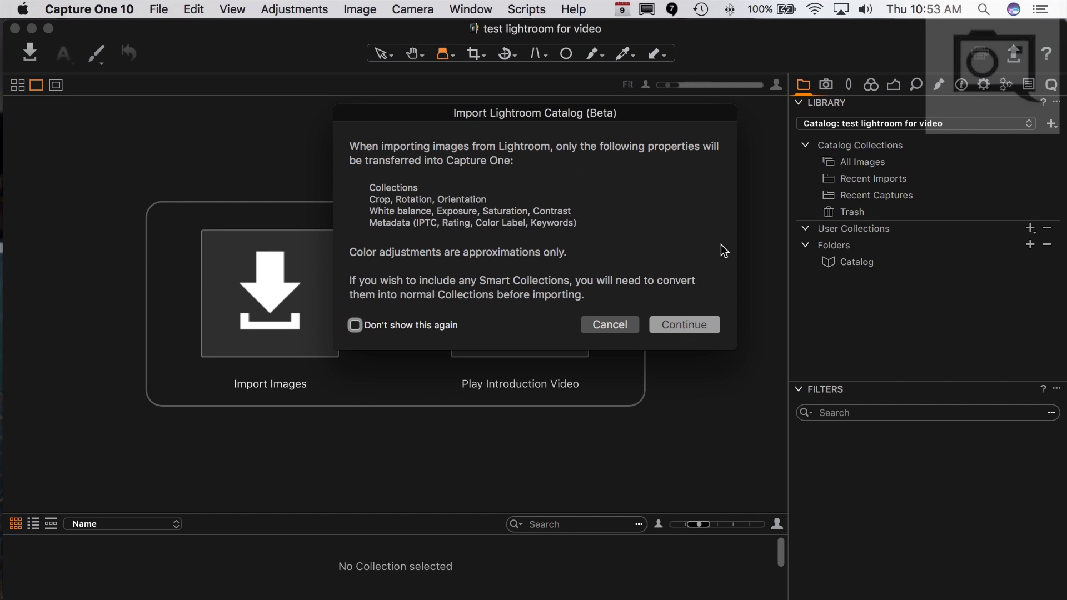
- Continue past the notice and import January 2017.lrcat, bringing in its 127 images
{"action": "left_click", "coordinate": [686, 325]}
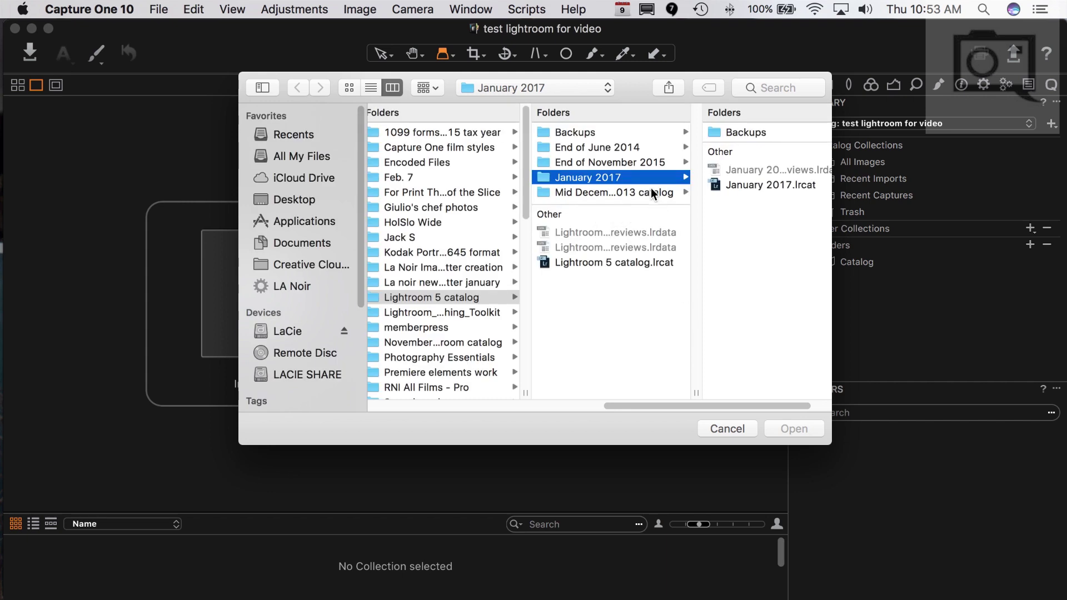
{"action": "left_click_drag", "start_coordinate": [706, 405], "coordinate": [728, 407]}
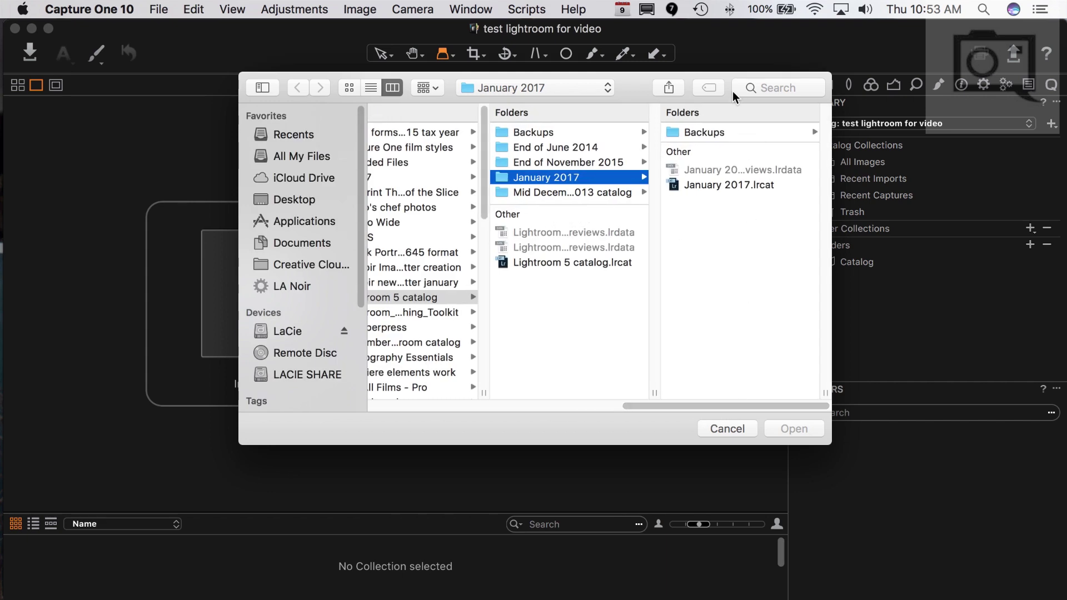
{"action": "left_click", "coordinate": [714, 186]}
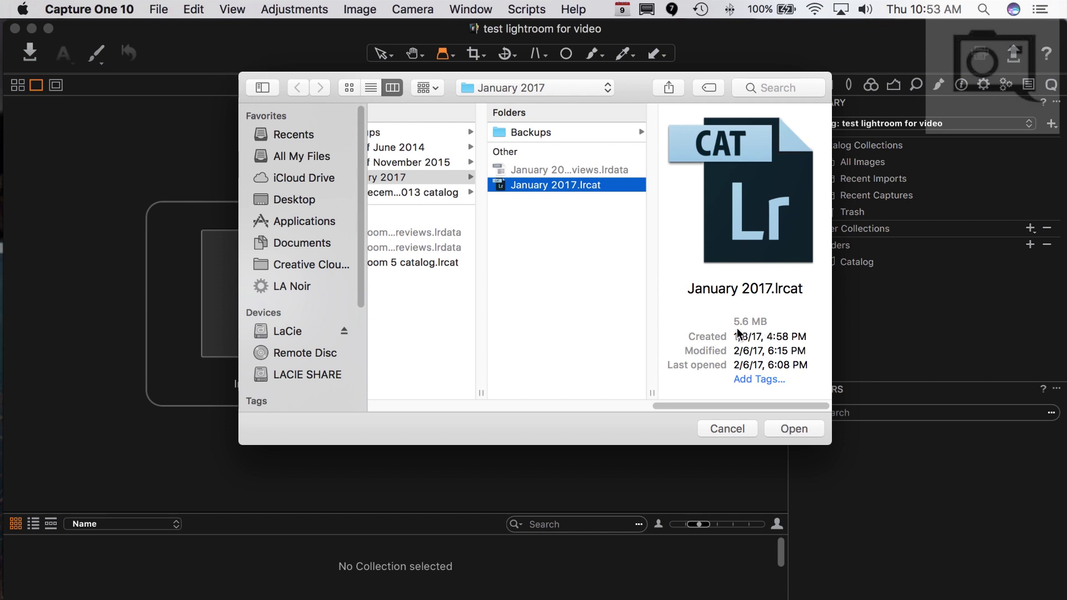
{"action": "left_click", "coordinate": [794, 428]}
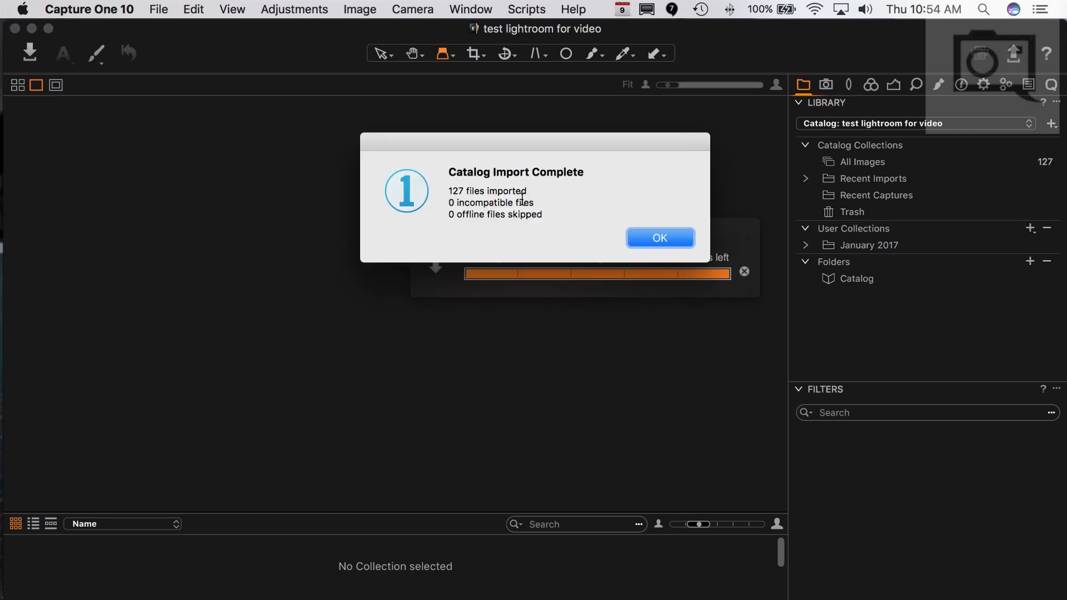
- Dismiss the import-complete notice and browse the February 2017 lens review photos in filmstrip layout
{"action": "left_click", "coordinate": [661, 238]}
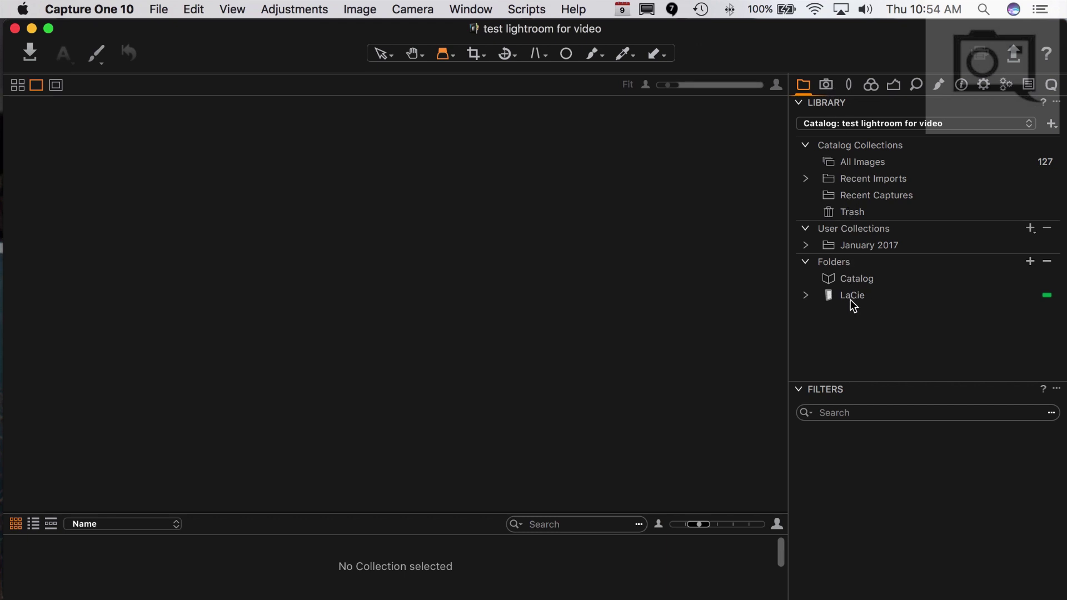
{"action": "left_click", "coordinate": [807, 296]}
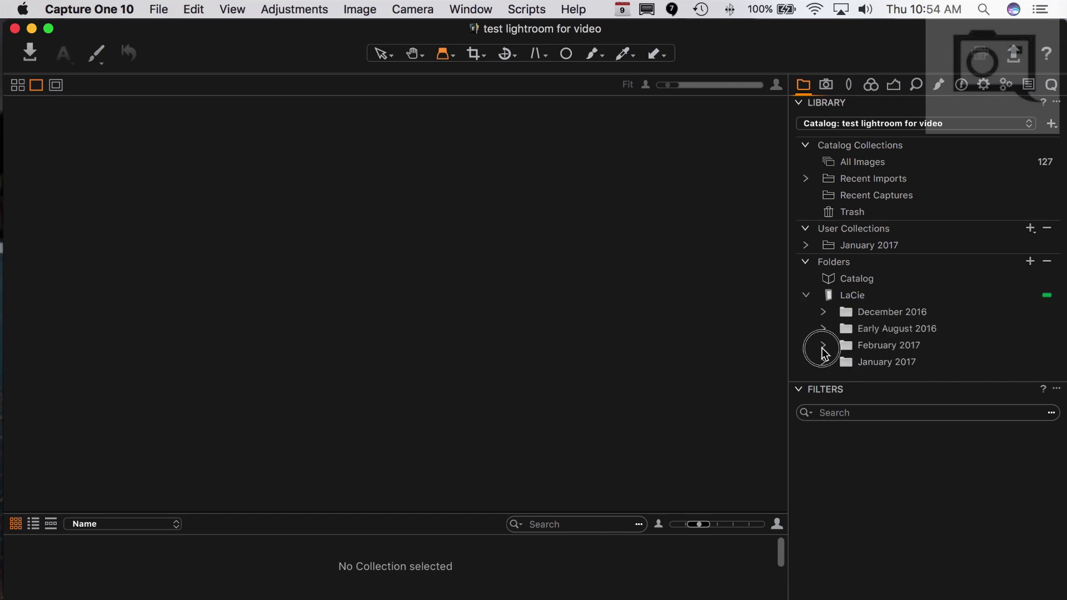
{"action": "left_click", "coordinate": [823, 345]}
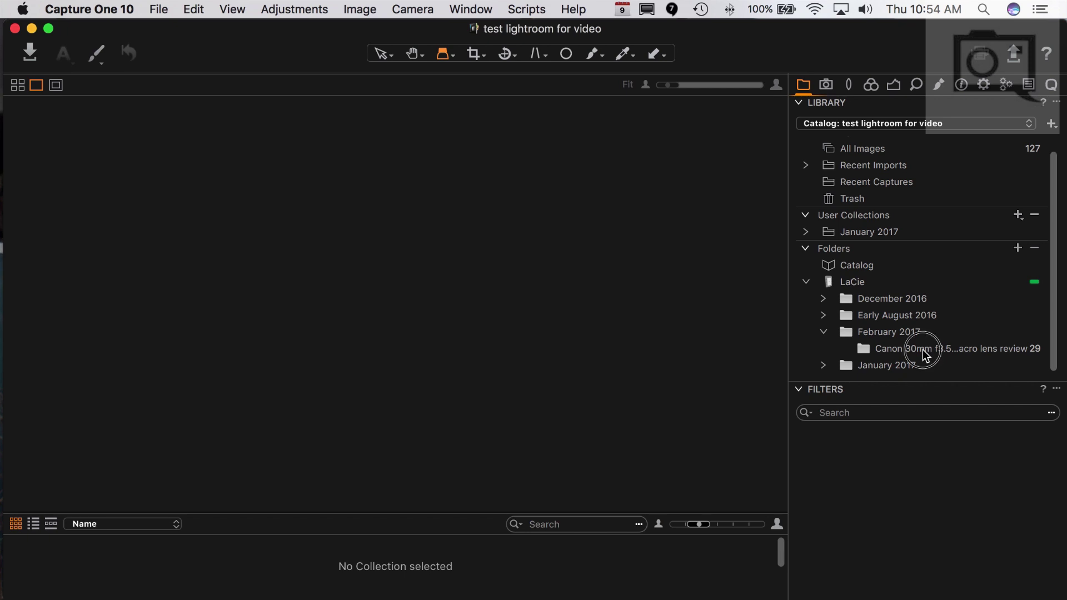
{"action": "left_click", "coordinate": [924, 352]}
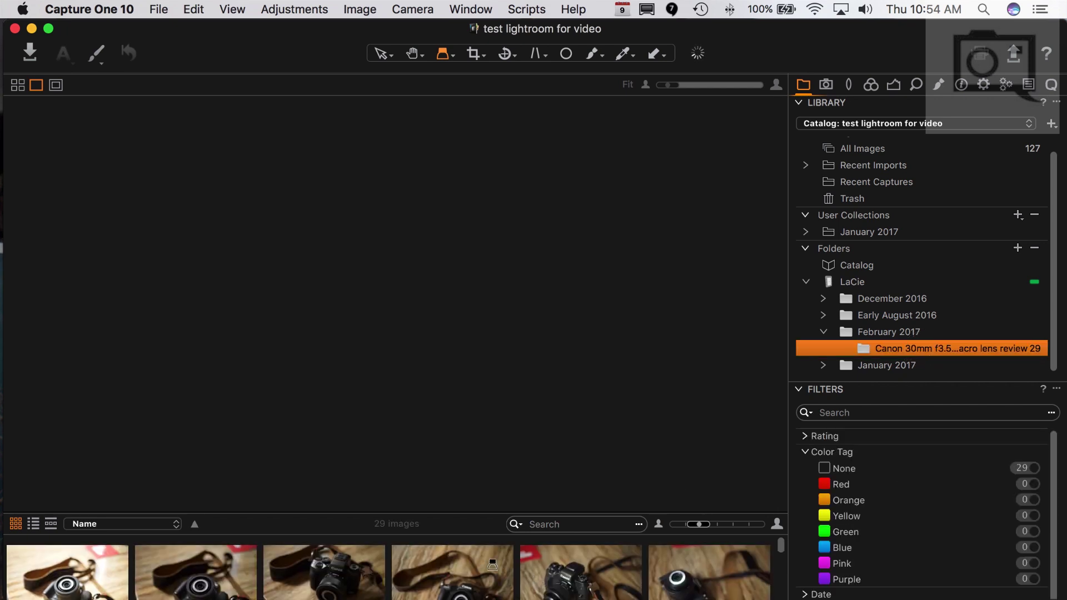
{"action": "left_click", "coordinate": [51, 526]}
{"action": "left_click", "coordinate": [428, 570]}
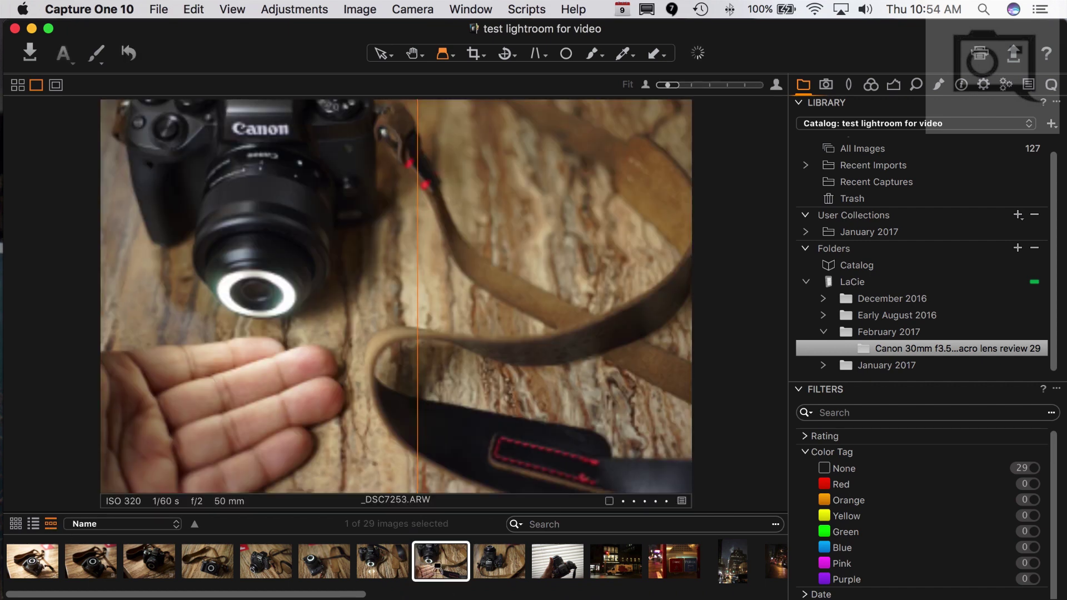
{"action": "key", "text": "Right"}
{"action": "key", "text": "Right"}
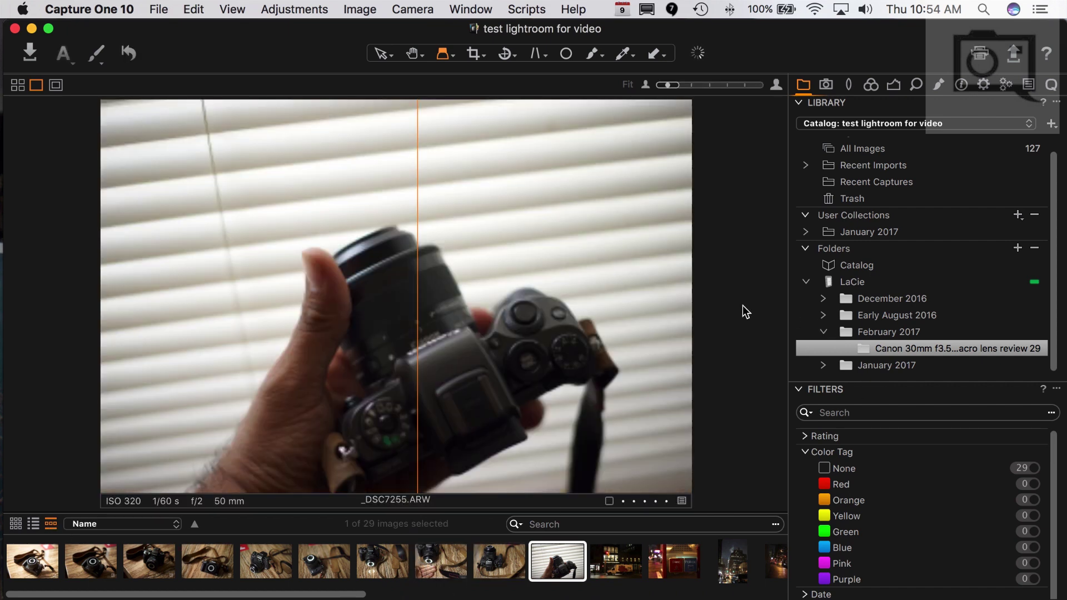
- Browse the Early August 2016 lighting shoot and January 2017 Venus Optics lens folders
{"action": "left_click", "coordinate": [823, 332]}
{"action": "left_click", "coordinate": [823, 329]}
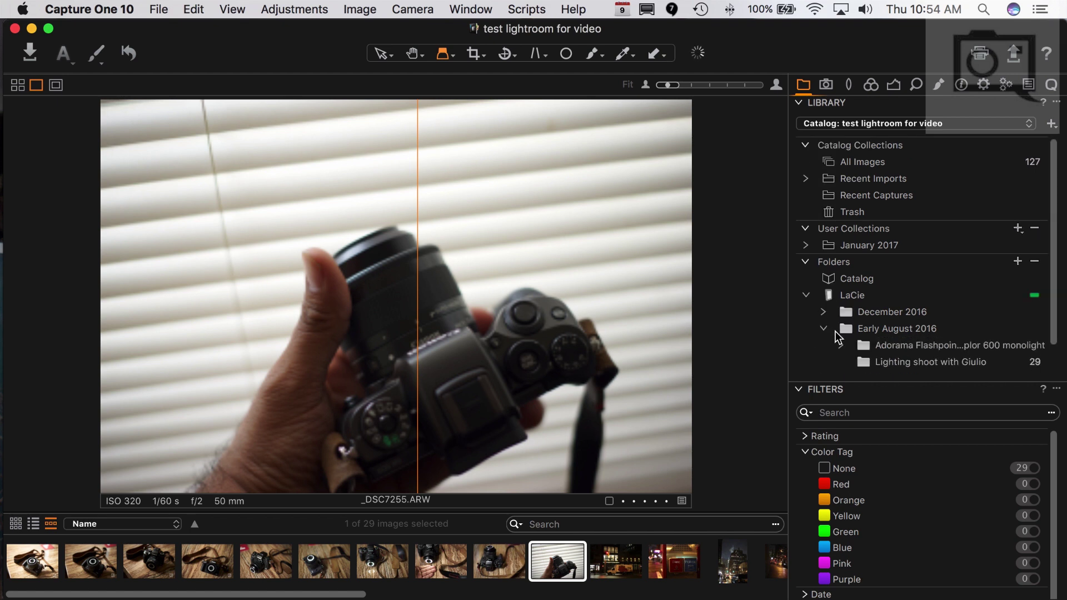
{"action": "scroll", "coordinate": [889, 338], "scroll_direction": "down", "scroll_amount": 2}
{"action": "left_click", "coordinate": [915, 333]}
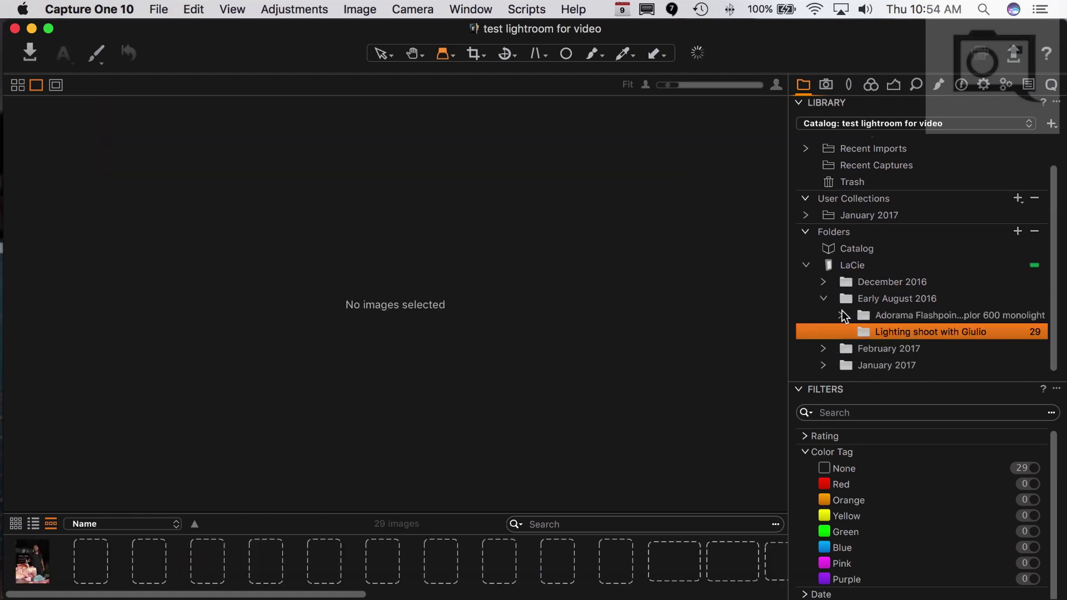
{"action": "left_click", "coordinate": [823, 300]}
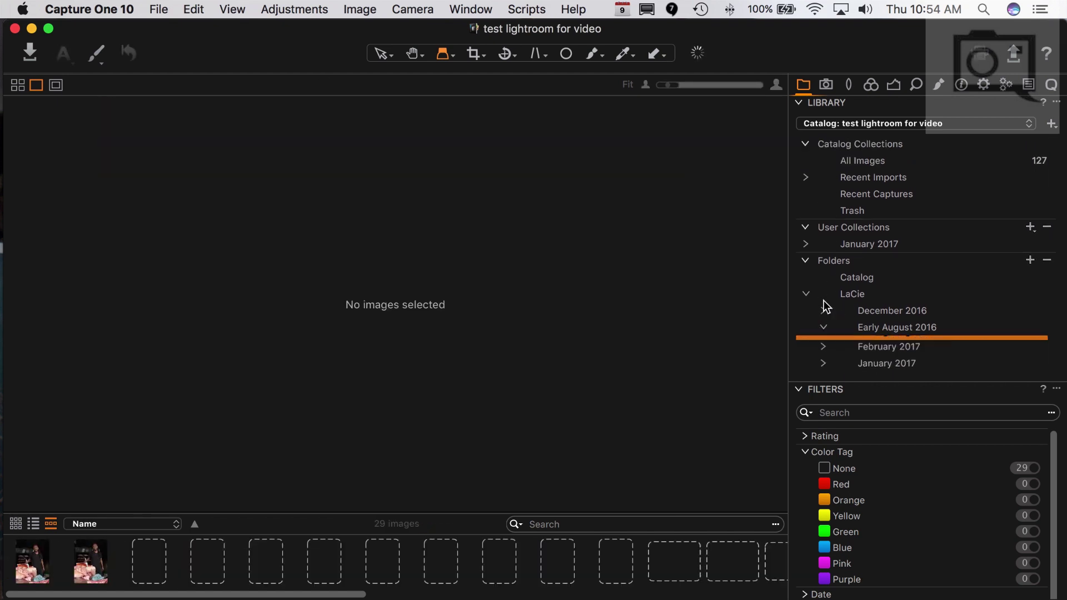
{"action": "left_click", "coordinate": [824, 363]}
{"action": "left_click", "coordinate": [901, 366]}
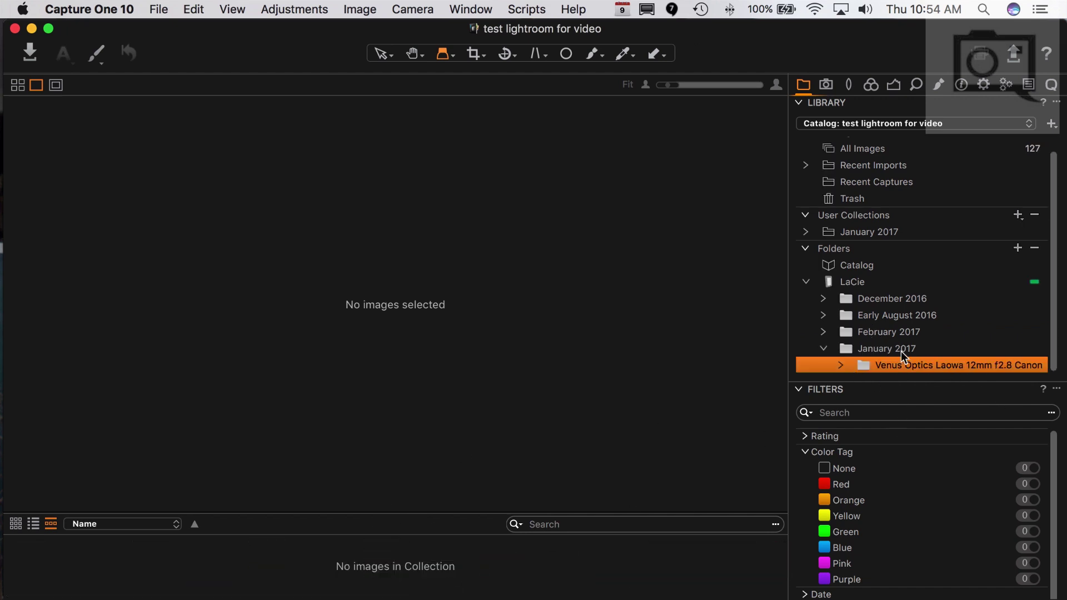
- Select the December 2016 Canon EOS M5 review folder, leaving folder names unchanged
{"action": "left_click", "coordinate": [873, 299]}
{"action": "left_click", "coordinate": [824, 300]}
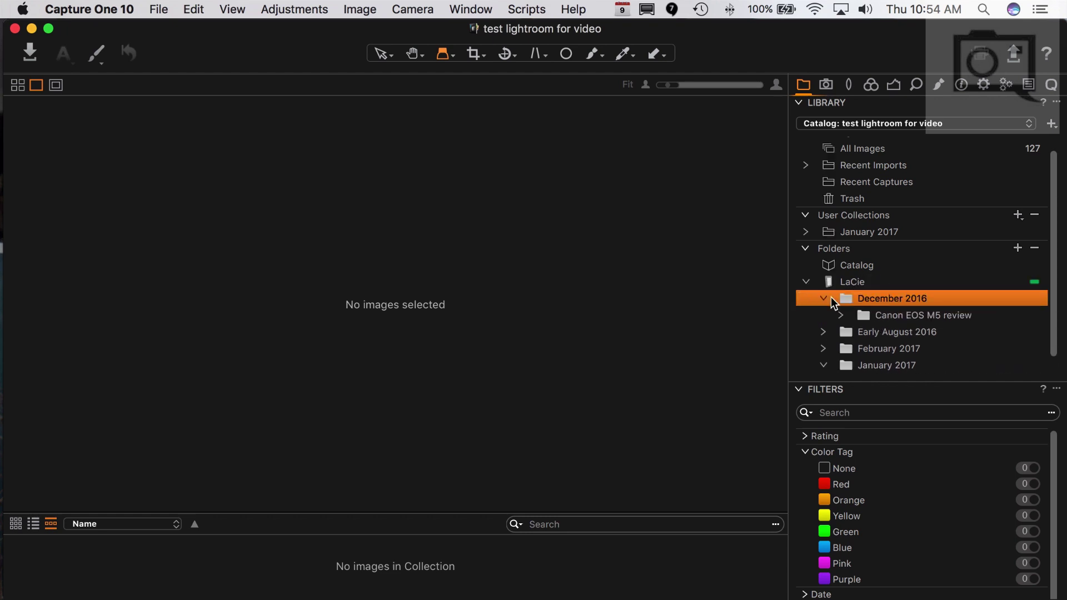
{"action": "left_click", "coordinate": [932, 318]}
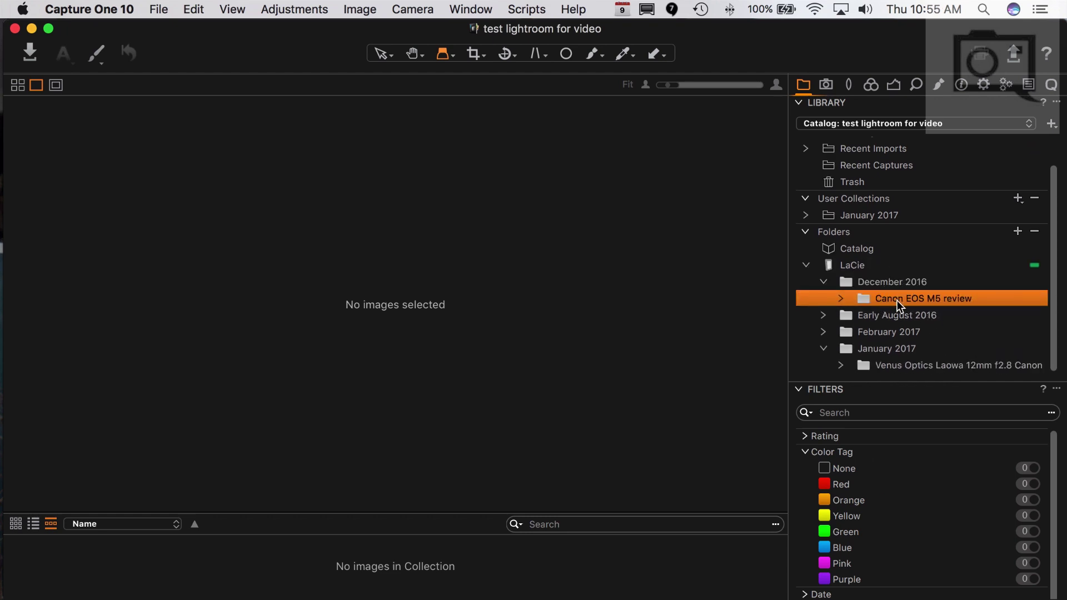
{"action": "left_click", "coordinate": [897, 300]}
{"action": "key", "text": "Return"}
{"action": "left_click", "coordinate": [929, 299]}
{"action": "left_click", "coordinate": [824, 316]}
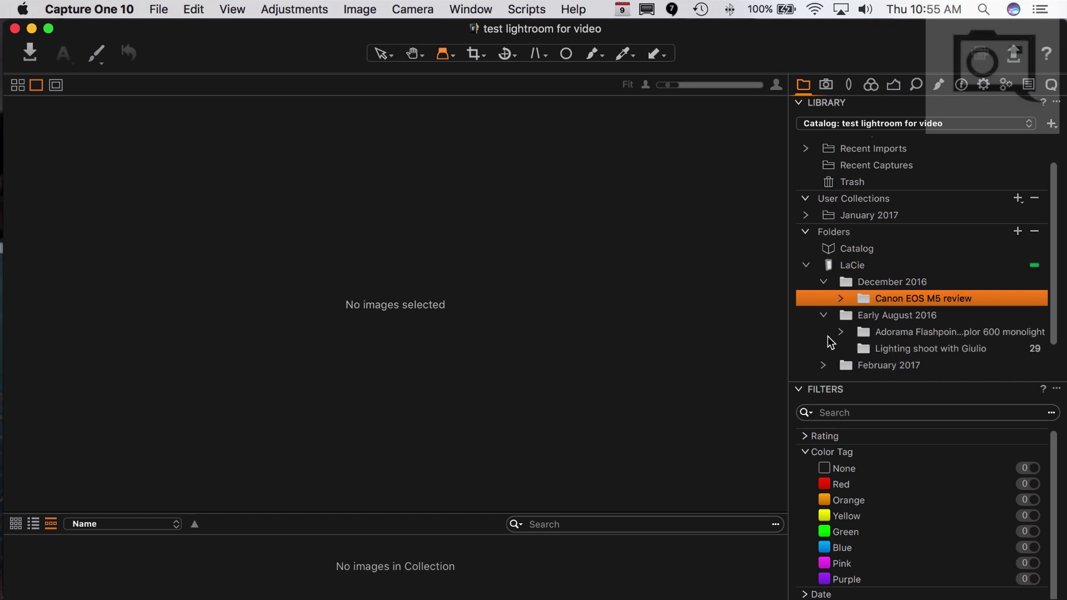
{"action": "left_click", "coordinate": [911, 298]}
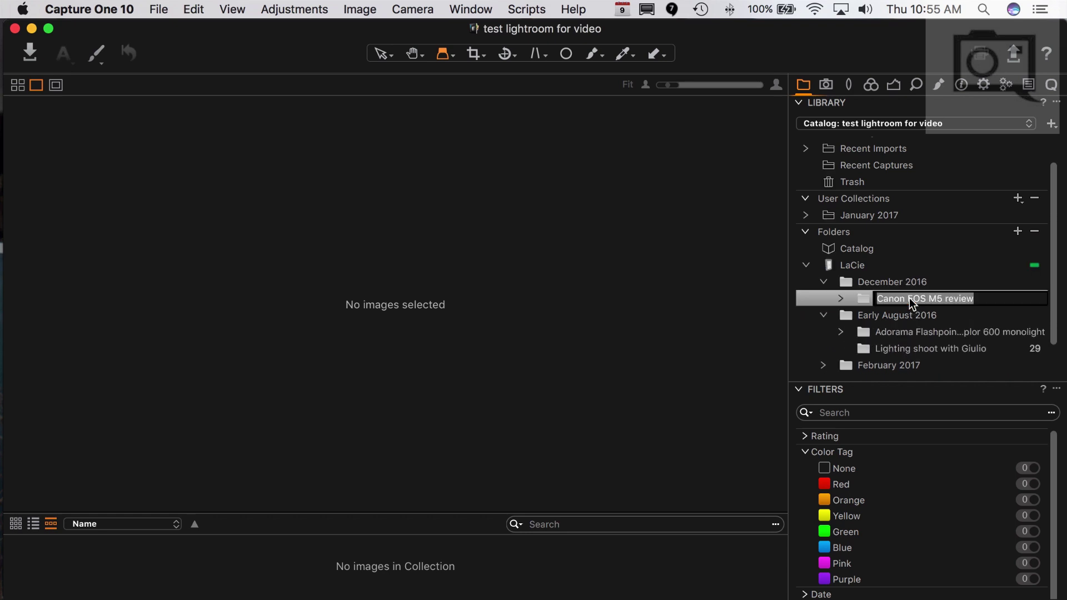
{"action": "left_click", "coordinate": [973, 271]}
{"action": "left_click", "coordinate": [969, 294]}
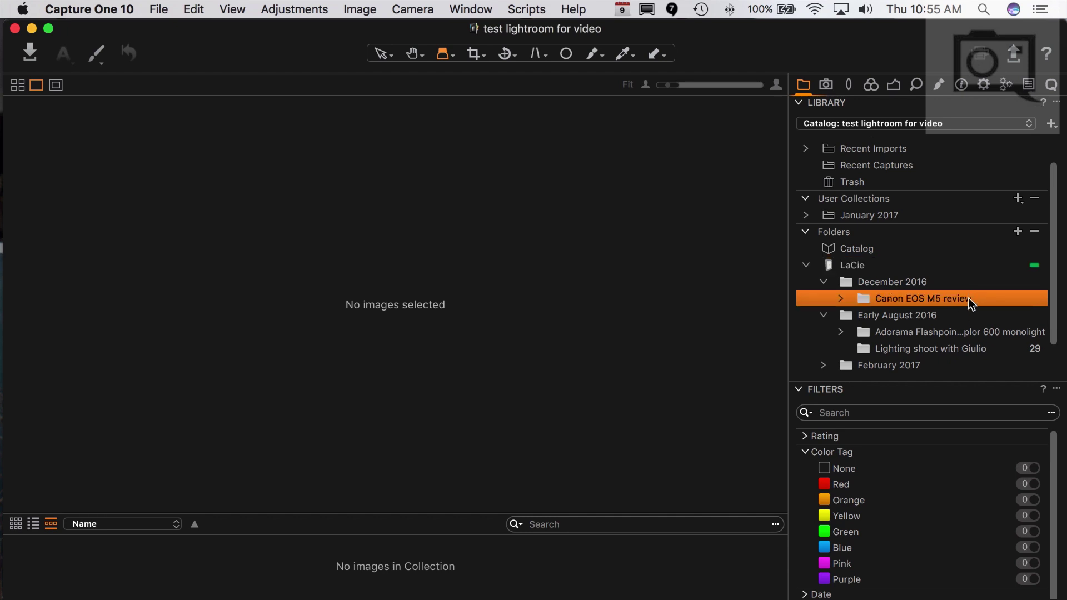
- View the Canon 30mm lens review, Venus Optics Laowa and lighting shoot folders
{"action": "scroll", "coordinate": [962, 327], "scroll_direction": "down", "scroll_amount": 2}
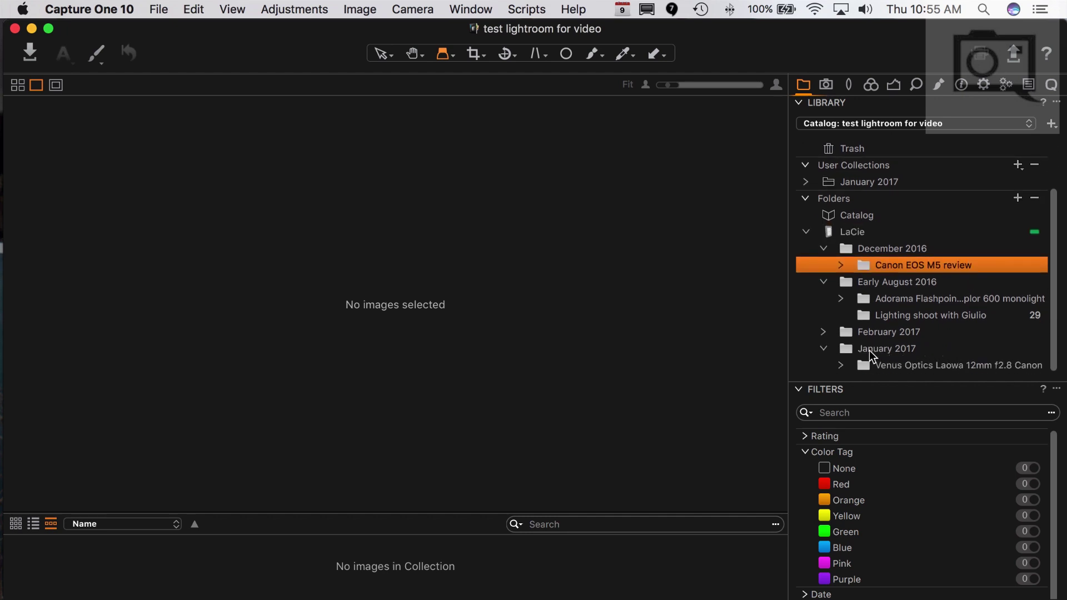
{"action": "left_click", "coordinate": [825, 332]}
{"action": "scroll", "coordinate": [948, 335], "scroll_direction": "down", "scroll_amount": 1}
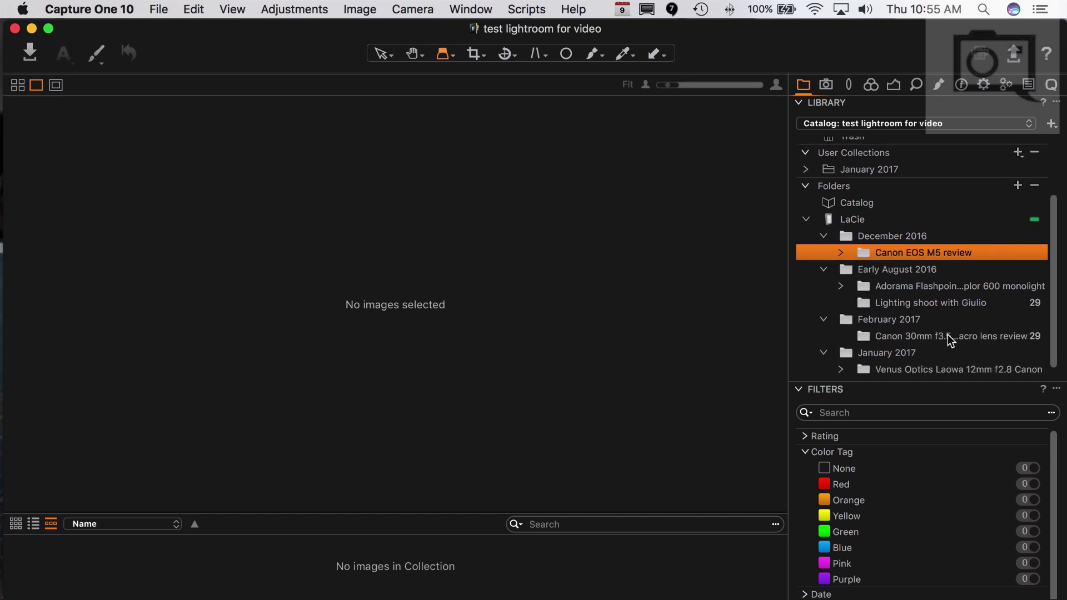
{"action": "scroll", "coordinate": [979, 335], "scroll_direction": "down", "scroll_amount": 1}
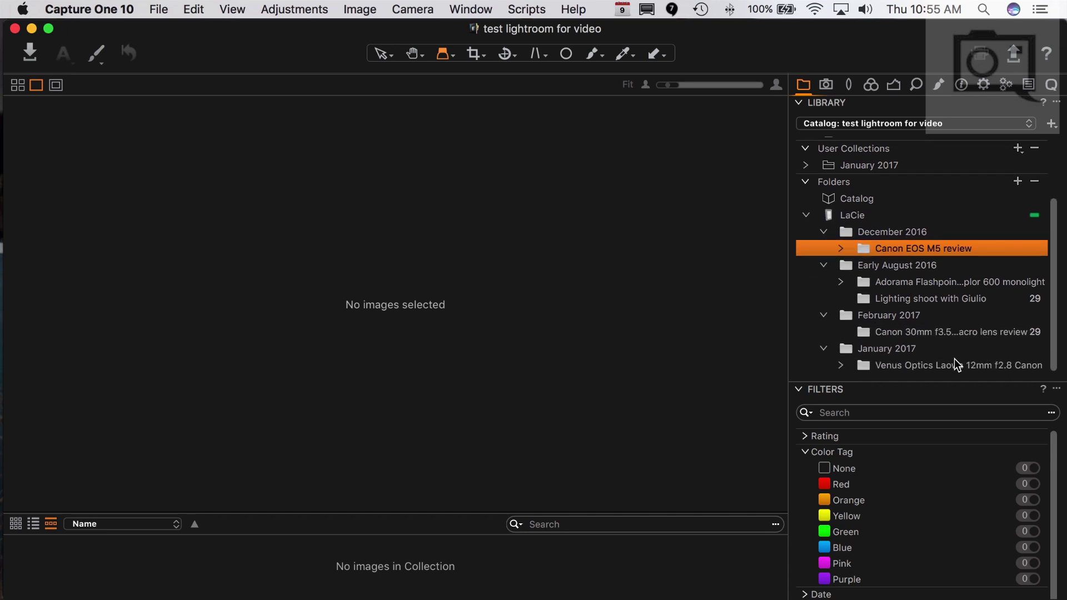
{"action": "left_click", "coordinate": [952, 334]}
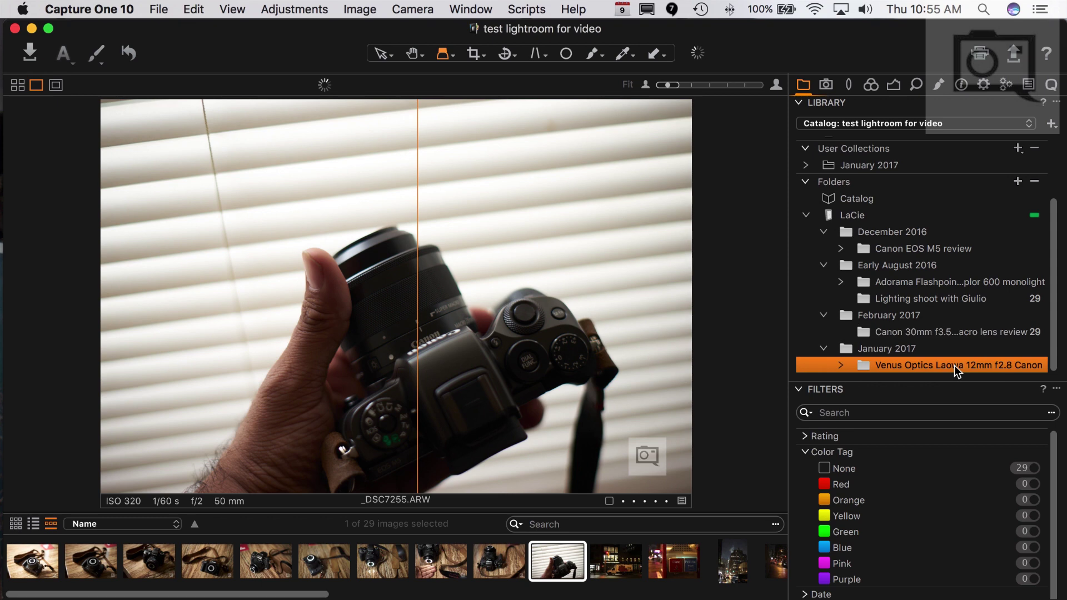
{"action": "left_click", "coordinate": [954, 365]}
{"action": "left_click", "coordinate": [916, 333]}
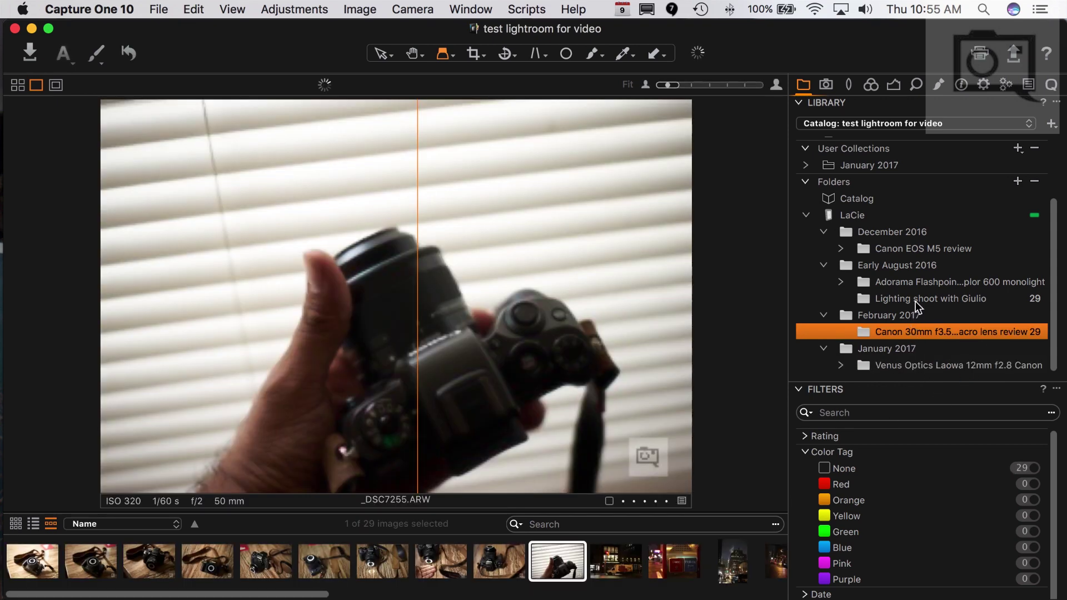
{"action": "left_click", "coordinate": [915, 301]}
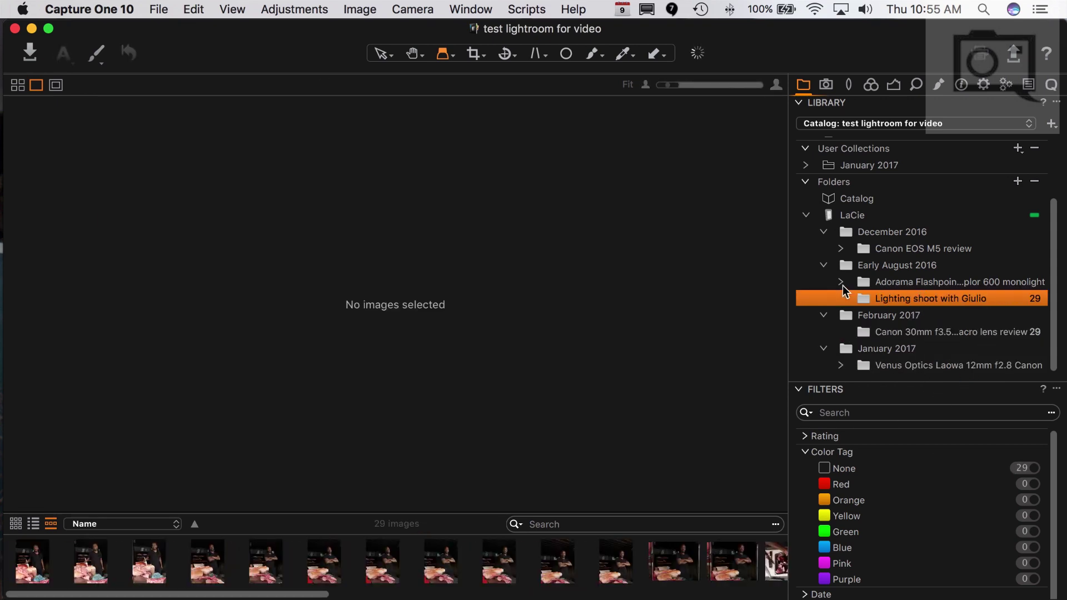
- Expand Adorama and step through the Hexar AF product images, ending on IMG_5182.CR2
{"action": "left_click", "coordinate": [840, 282]}
{"action": "left_click", "coordinate": [943, 300]}
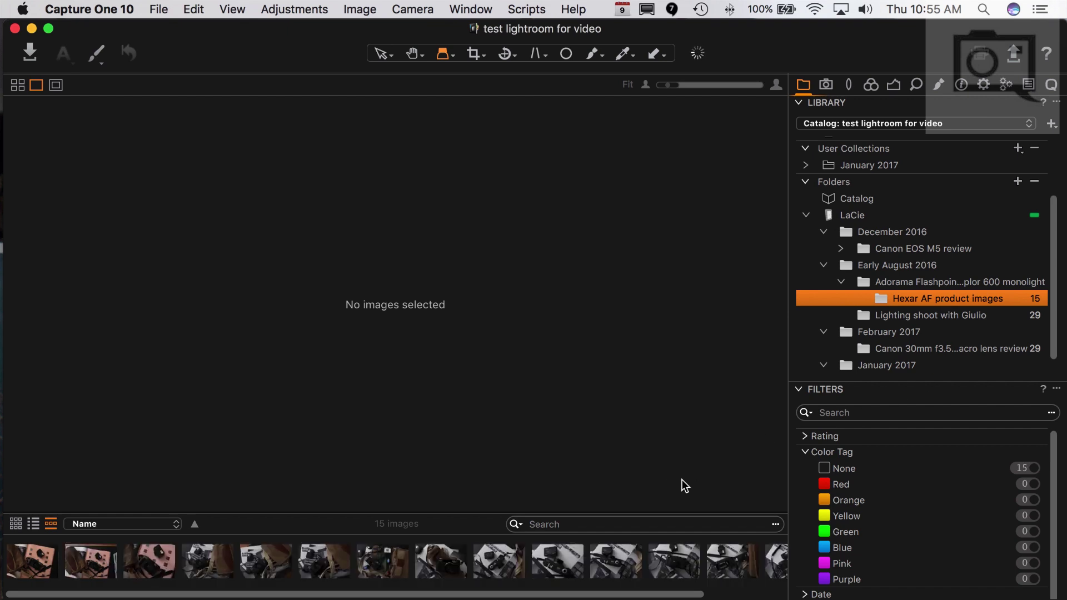
{"action": "left_click", "coordinate": [659, 561]}
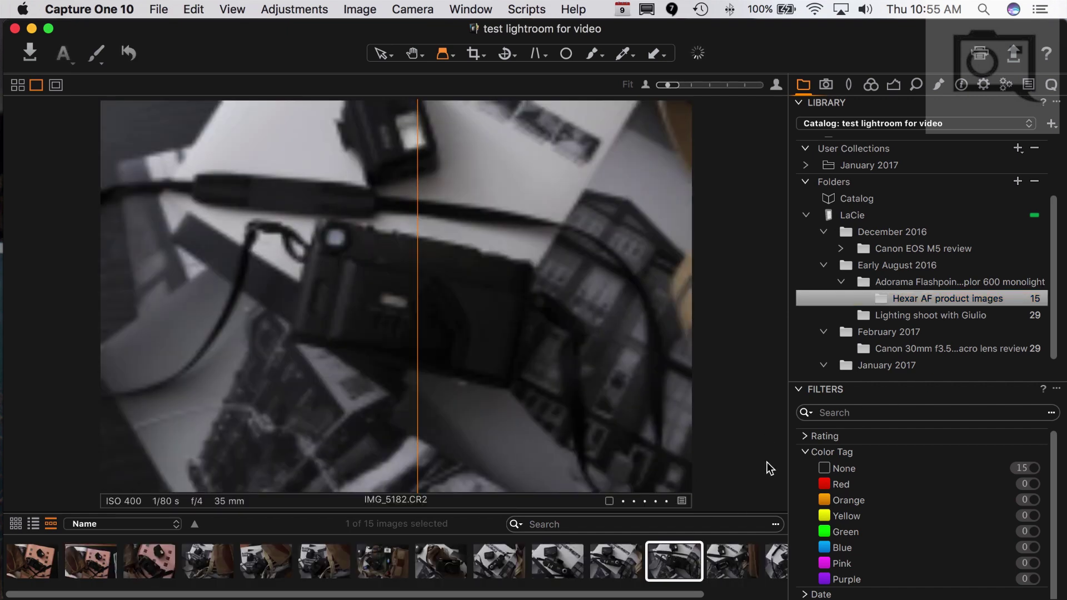
{"action": "key", "text": "Right"}
{"action": "key", "text": "Right"}
{"action": "key", "text": "Right"}
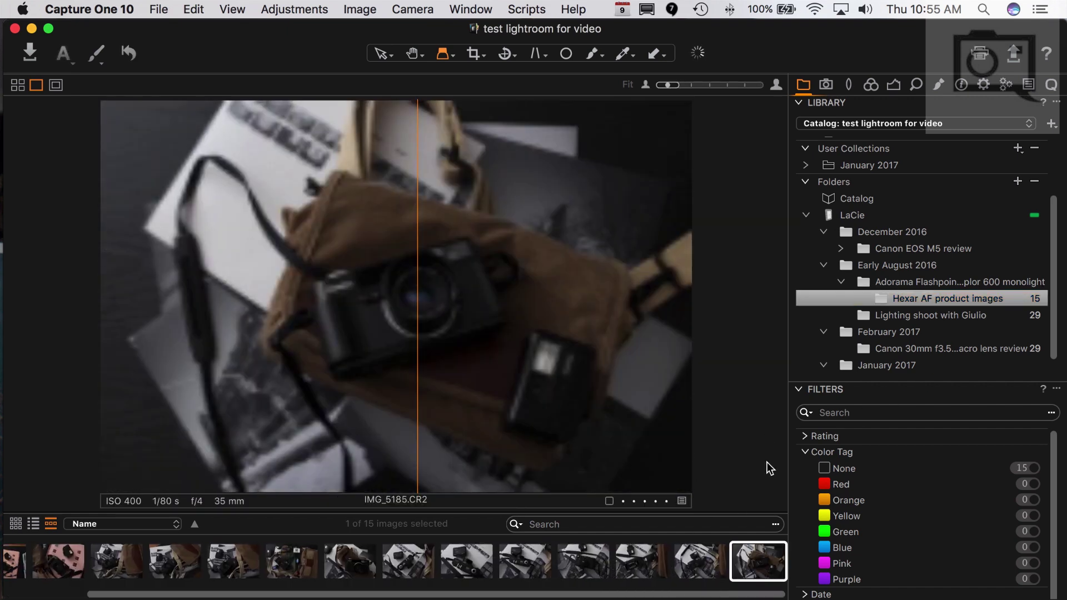
{"action": "key", "text": "Left"}
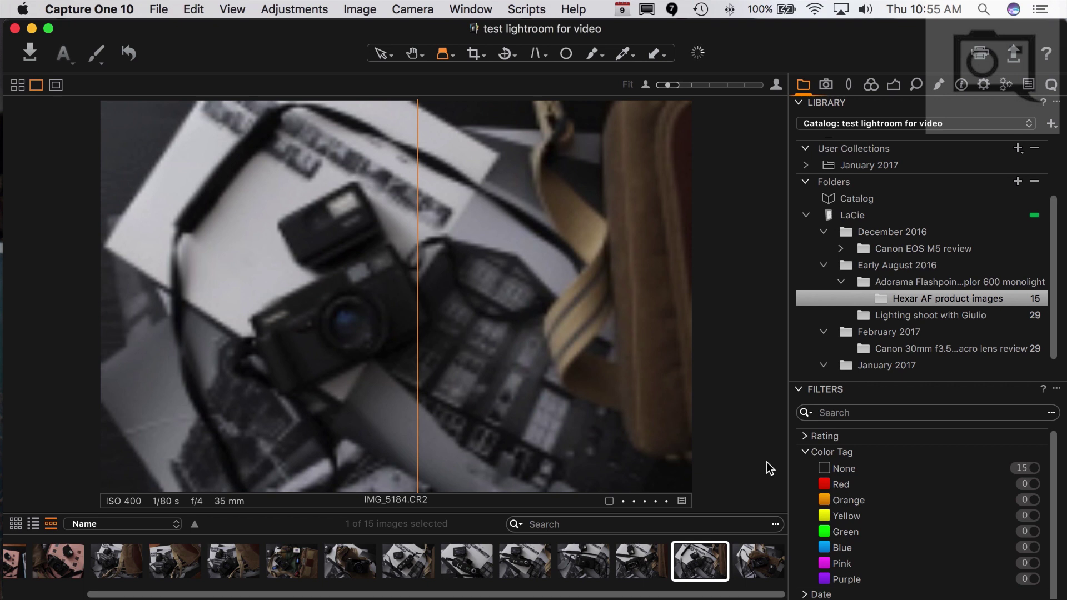
{"action": "key", "text": "Left"}
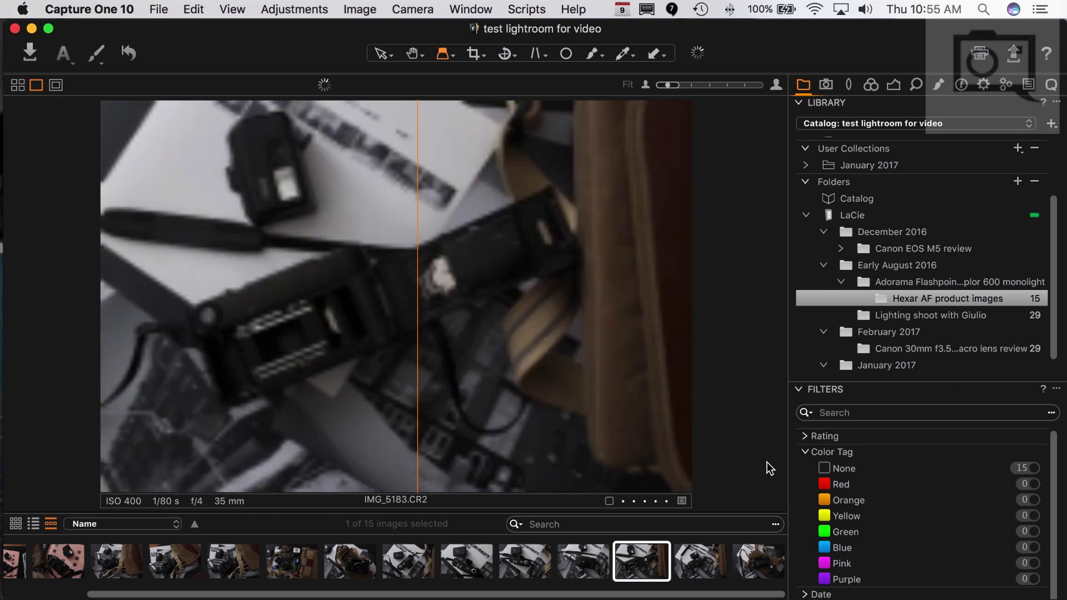
{"action": "key", "text": "Left"}
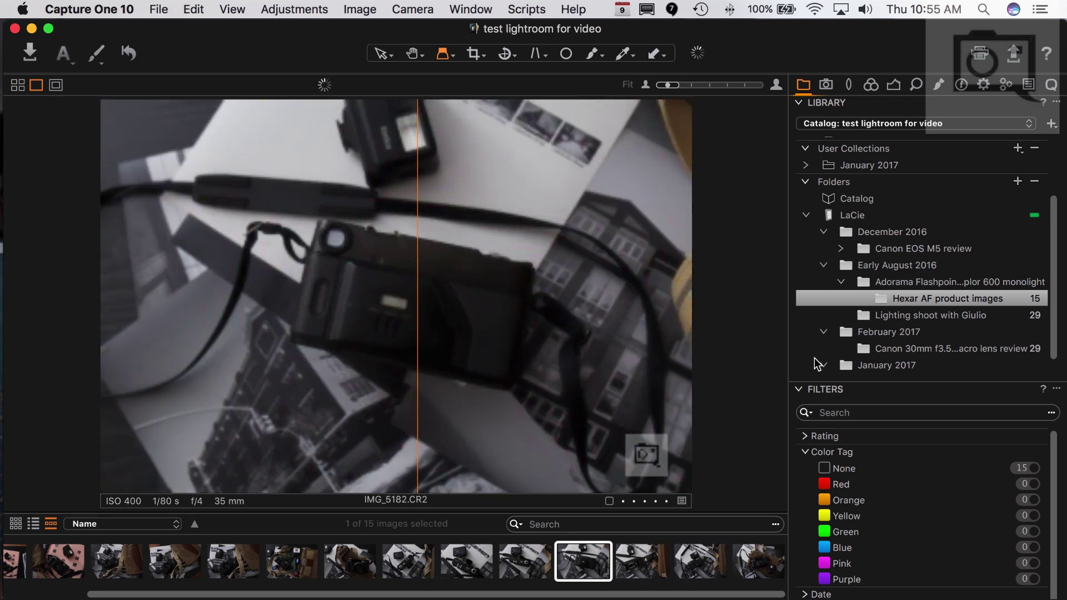
{"action": "left_click", "coordinate": [893, 120]}
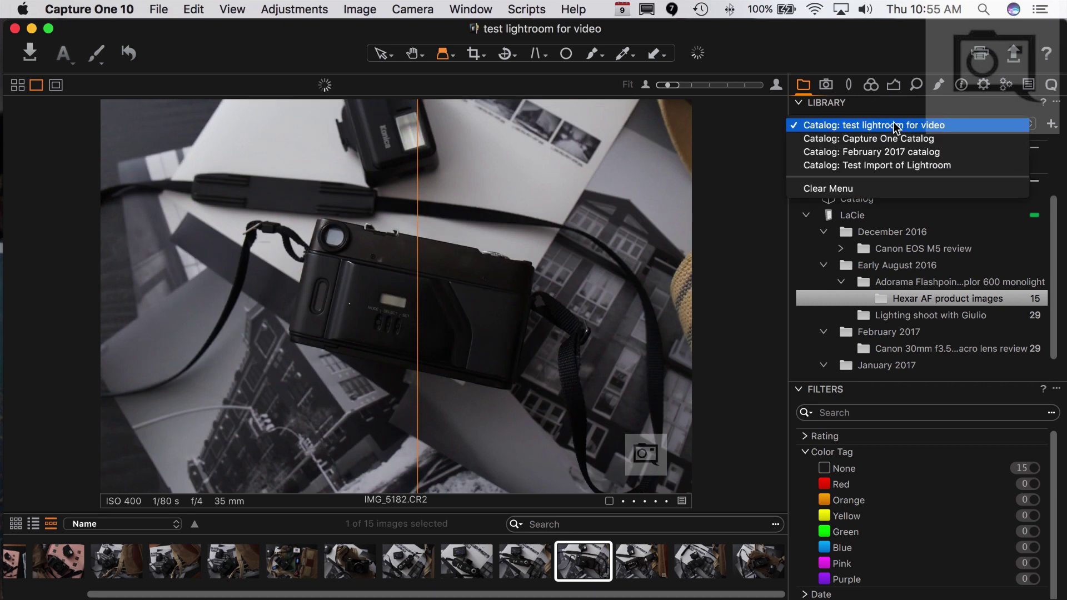
- Switch to the February 2017 catalog and collapse its February 2017 folder
{"action": "left_click", "coordinate": [891, 154]}
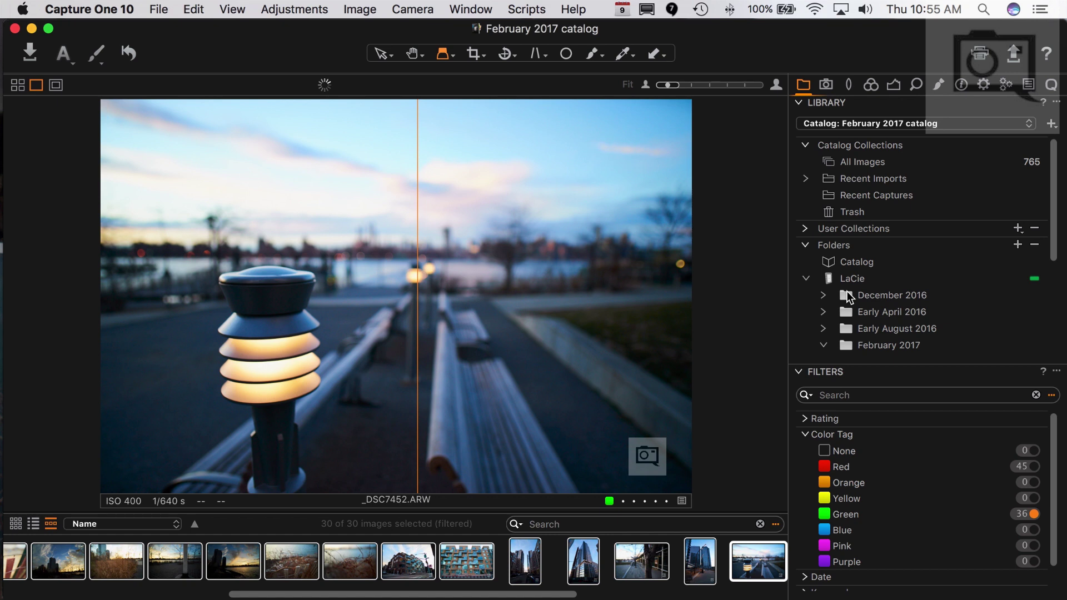
{"action": "scroll", "coordinate": [878, 295], "scroll_direction": "down", "scroll_amount": 2}
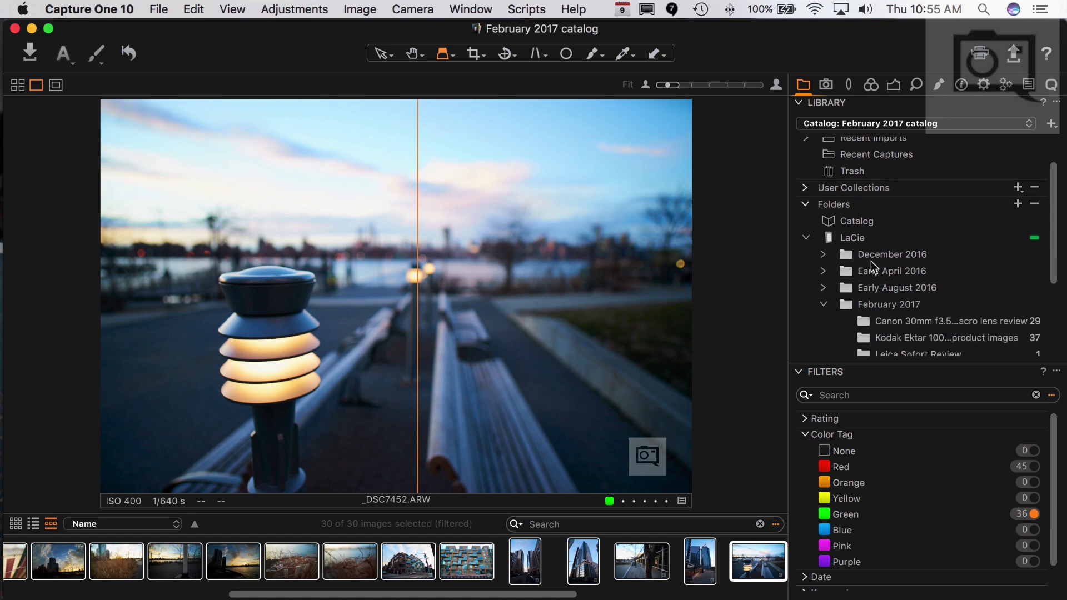
{"action": "left_click", "coordinate": [824, 294]}
{"action": "scroll", "coordinate": [833, 272], "scroll_direction": "up", "scroll_amount": 1}
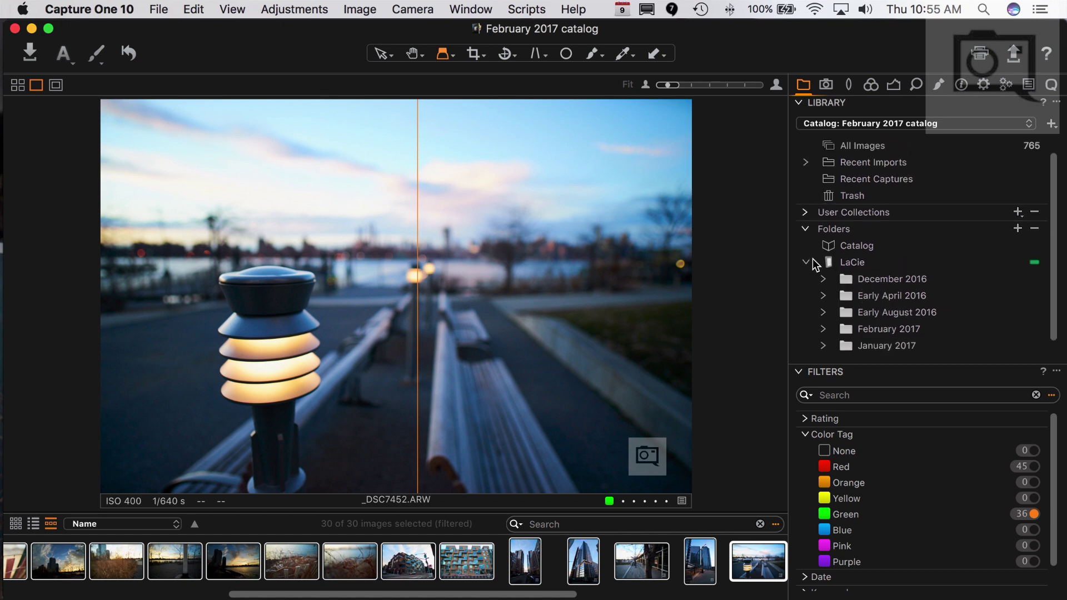
{"action": "scroll", "coordinate": [877, 282], "scroll_direction": "up", "scroll_amount": 1}
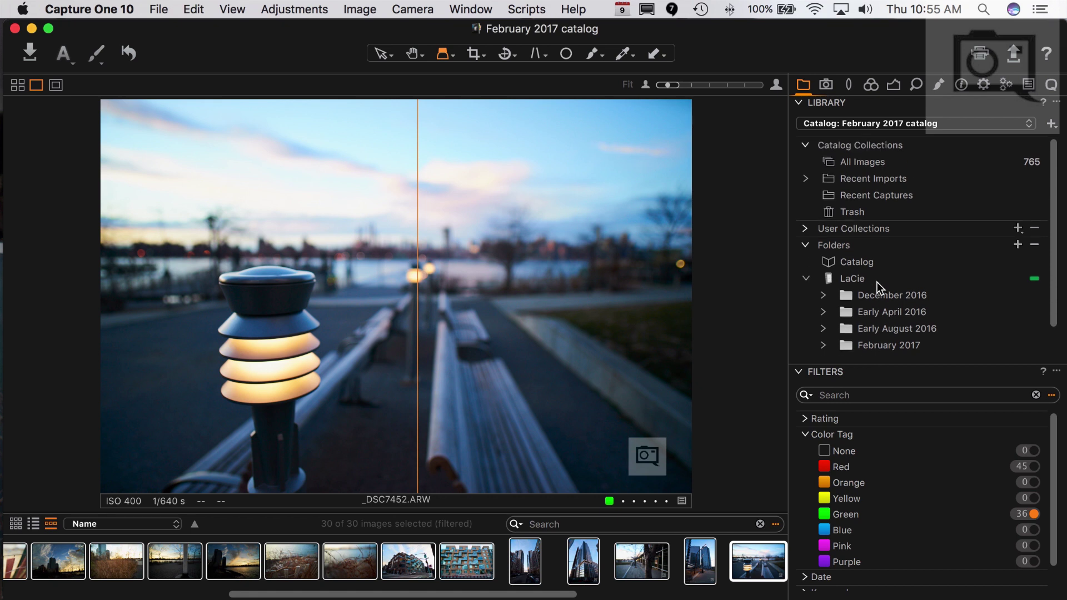
{"action": "left_click", "coordinate": [808, 178]}
- View the February 8 6:24 PM import's _DSC7401–_DSC7402, then the February 4 import's _DSC7286
{"action": "left_click", "coordinate": [924, 197]}
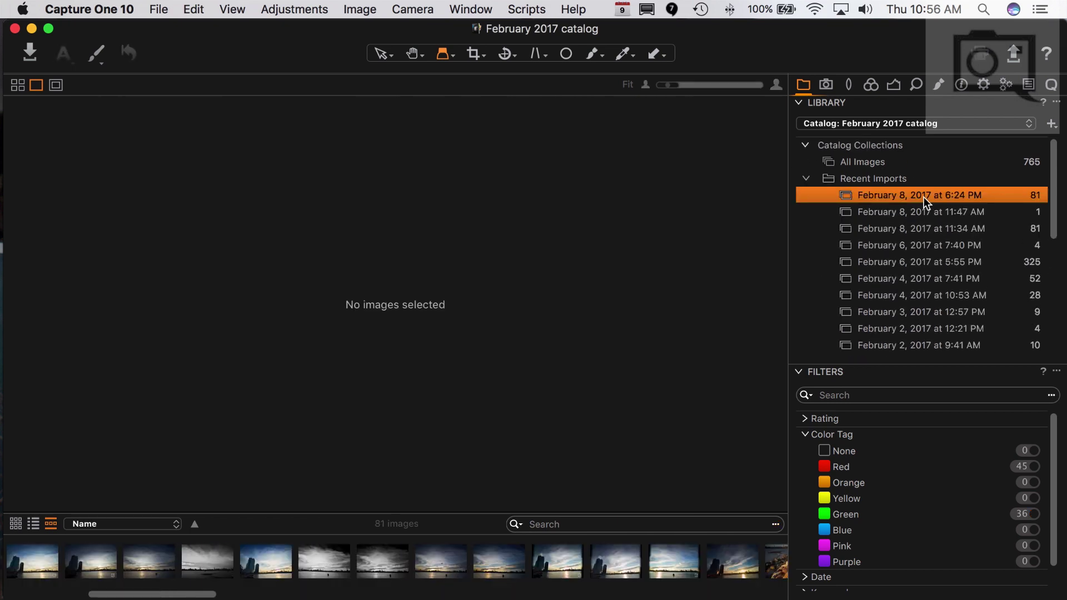
{"action": "left_click", "coordinate": [550, 571]}
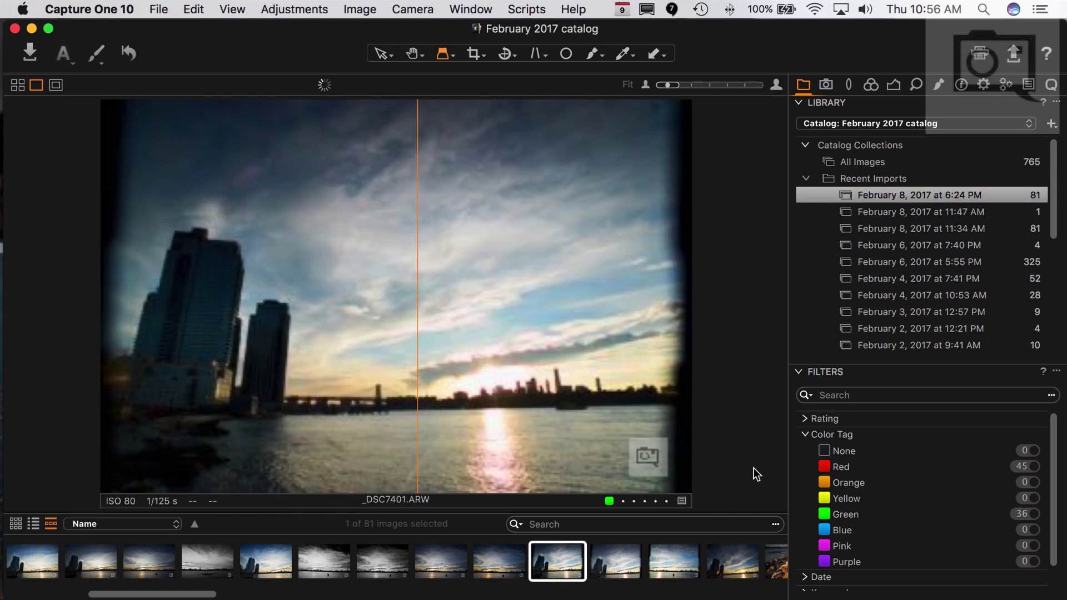
{"action": "key", "text": "Right"}
{"action": "scroll", "coordinate": [945, 242], "scroll_direction": "down", "scroll_amount": 1}
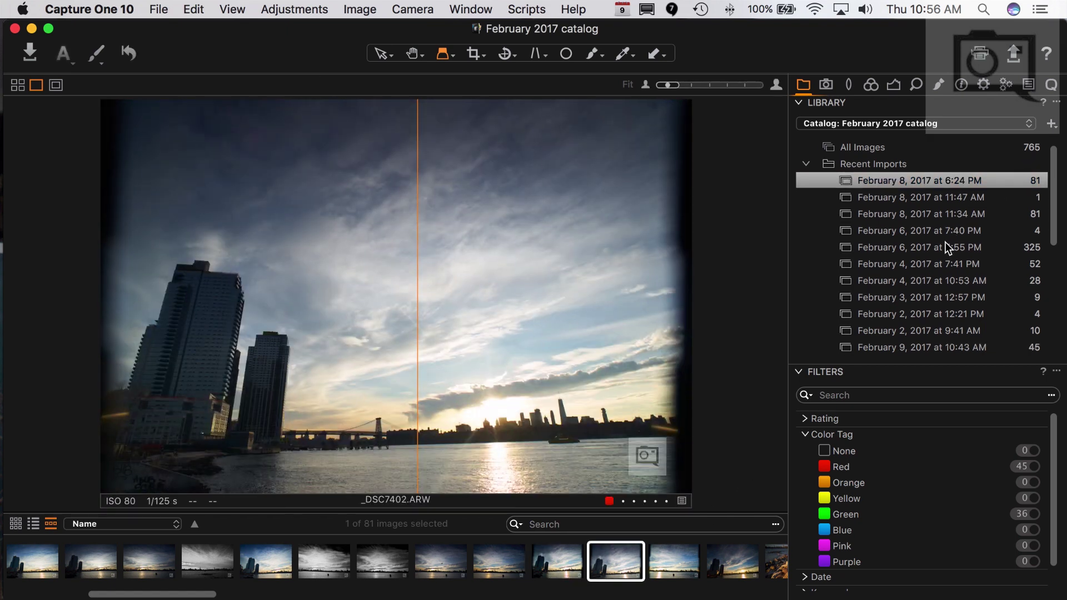
{"action": "left_click", "coordinate": [906, 265]}
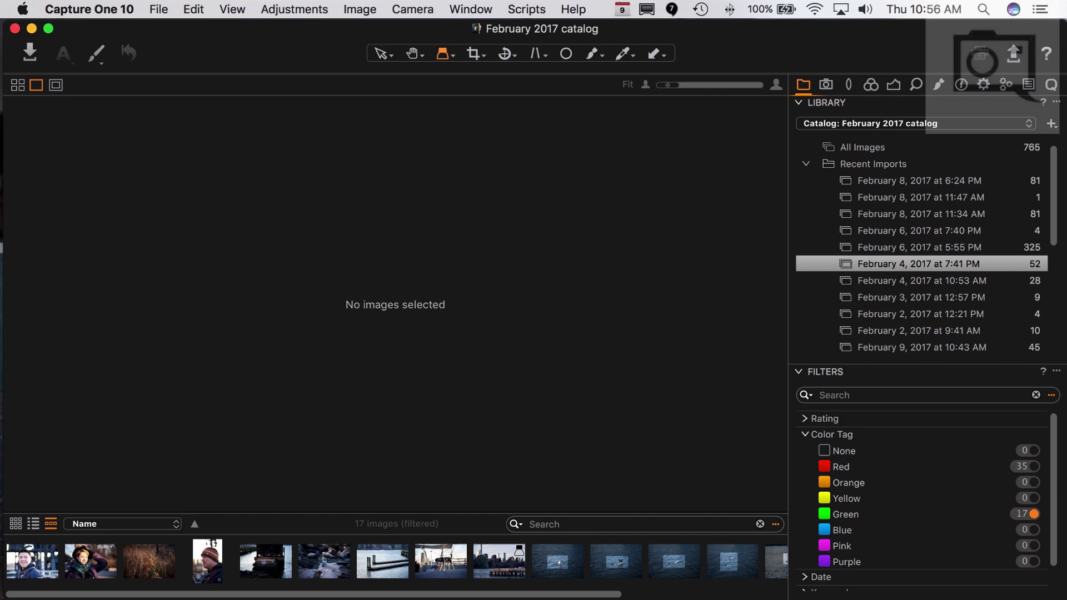
{"action": "left_click", "coordinate": [499, 562]}
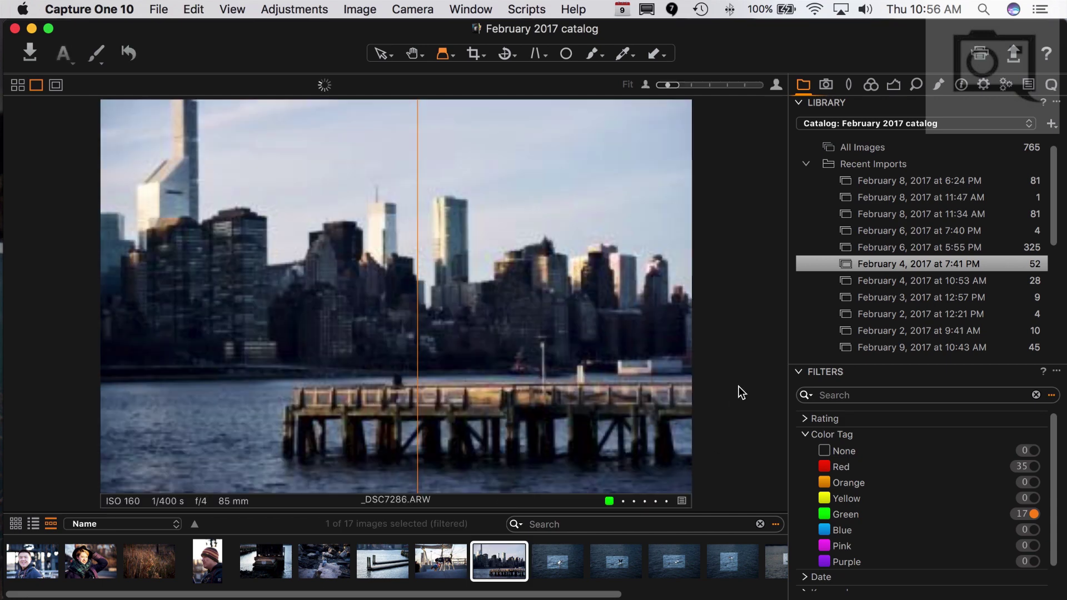
{"action": "left_click", "coordinate": [906, 124]}
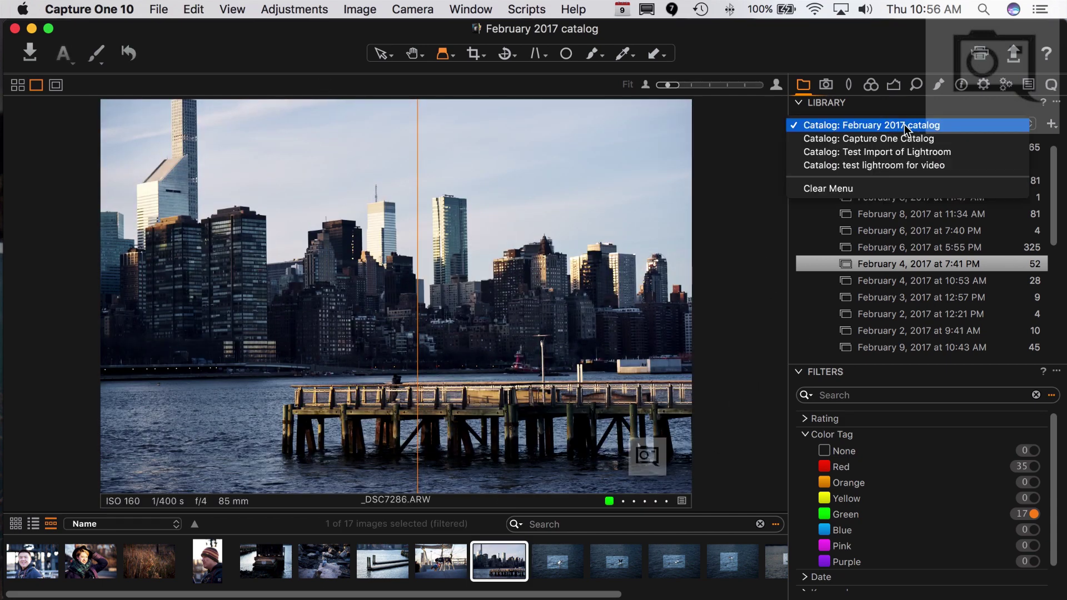
- Choose 'Catalog: test lightroom for video' from the catalog list to load its 127 images
{"action": "left_click", "coordinate": [911, 165]}
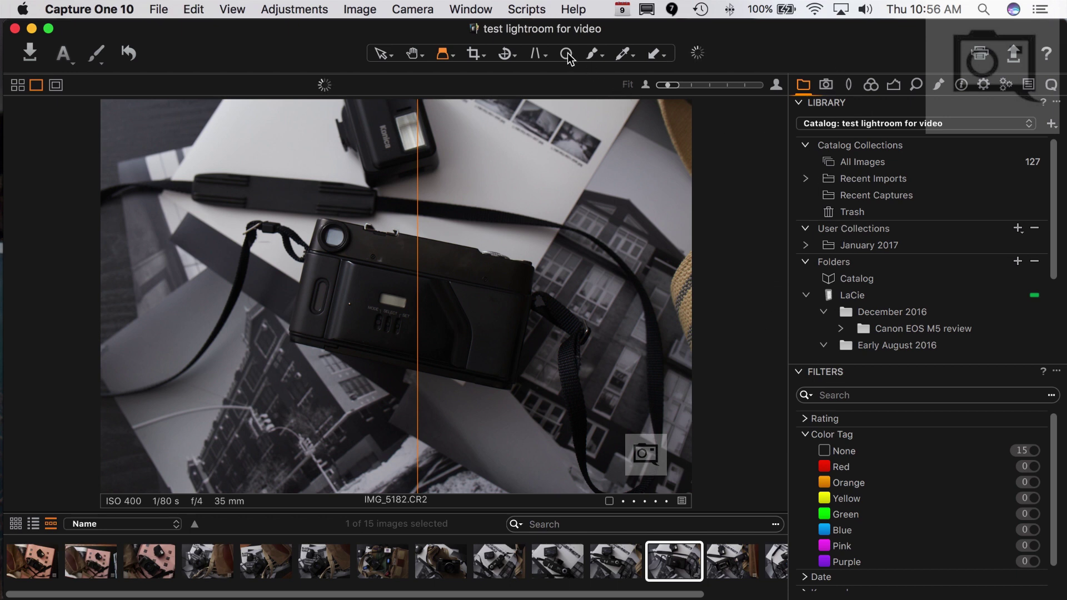
{"action": "left_click", "coordinate": [421, 28]}
{"action": "left_click_drag", "start_coordinate": [421, 28], "coordinate": [420, 28]}
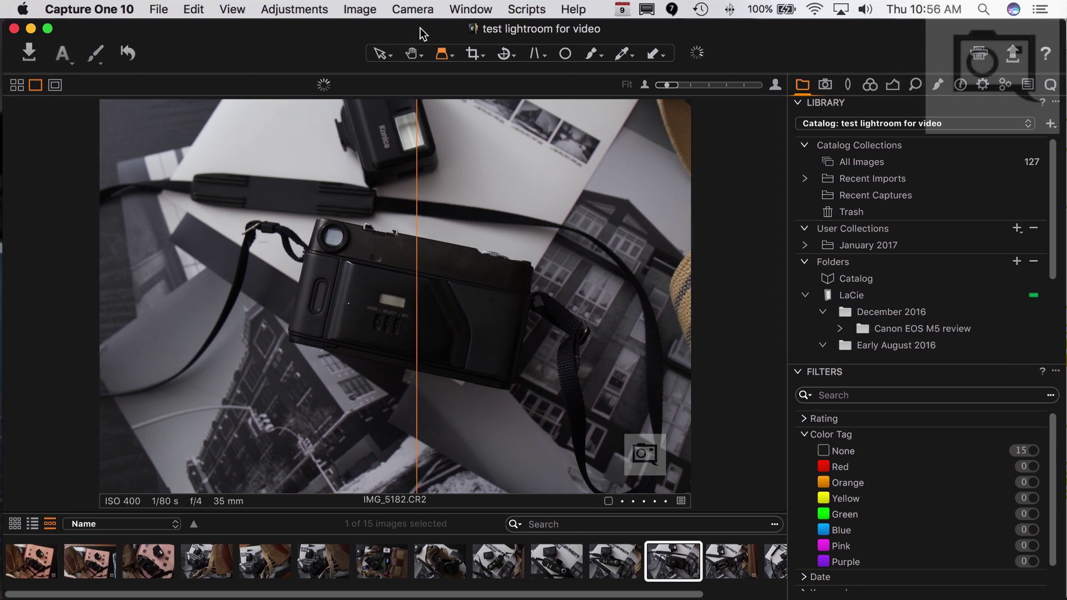